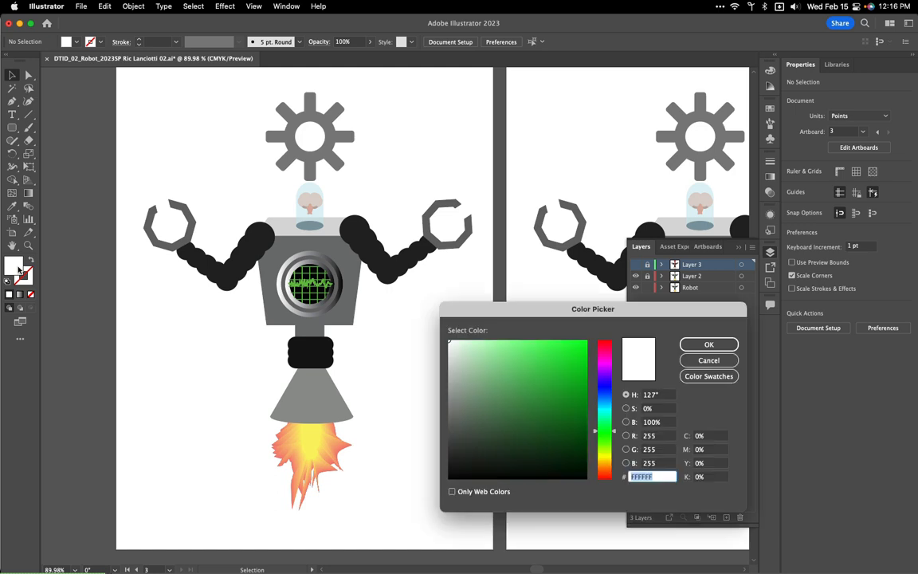
Step: Set the default fill colour to the dark blue 285E7F
left_click_drag(601, 423, 602, 400)
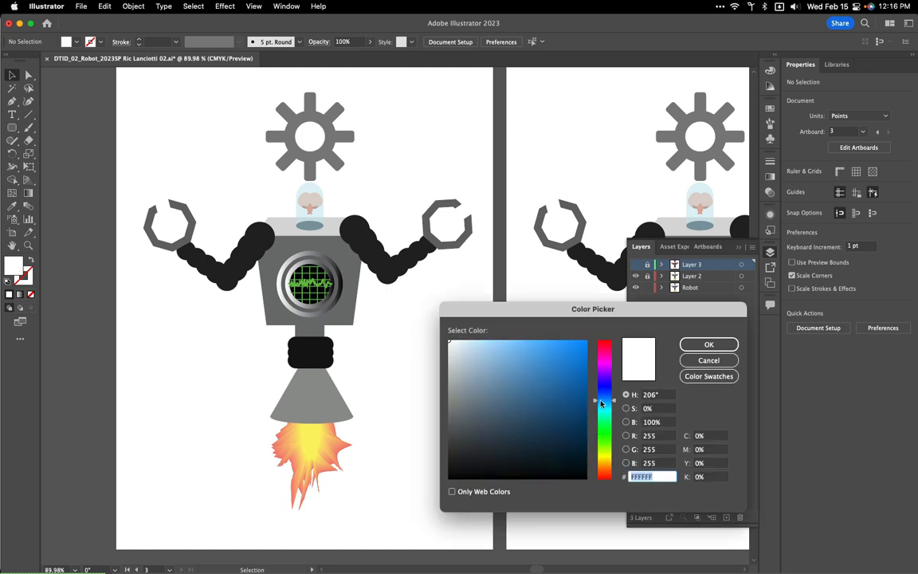
left_click(554, 399)
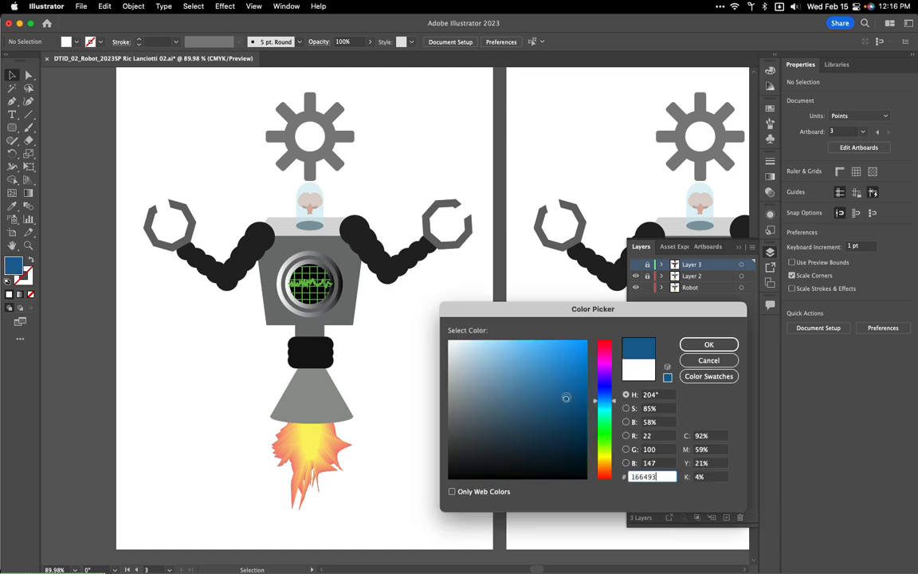
left_click_drag(554, 398, 543, 410)
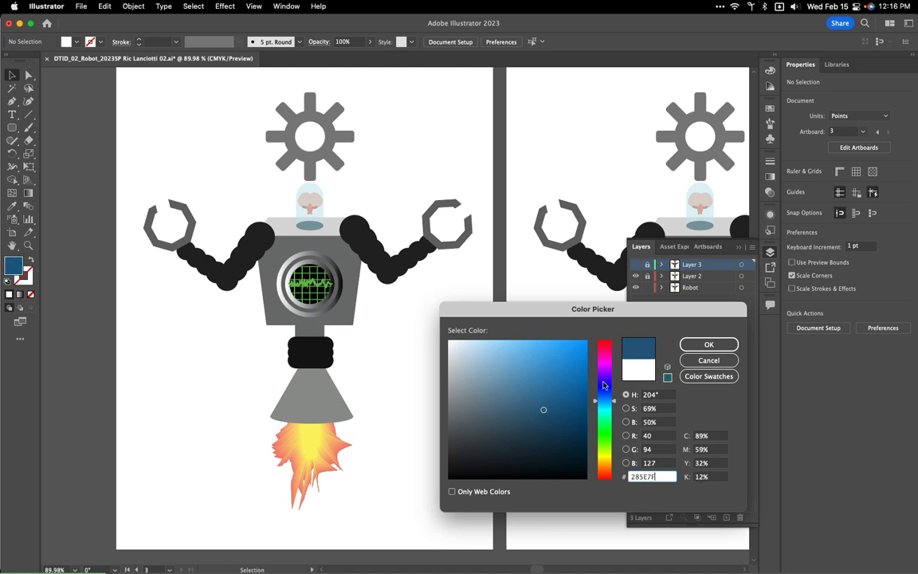
left_click(708, 344)
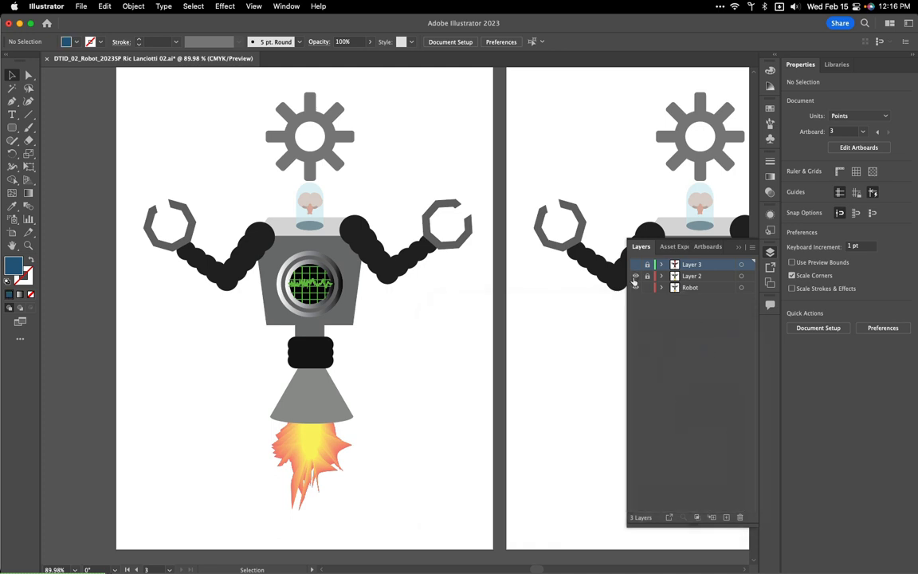
Step: Hide Layer 2 and make the Robot layer active
left_click(635, 276)
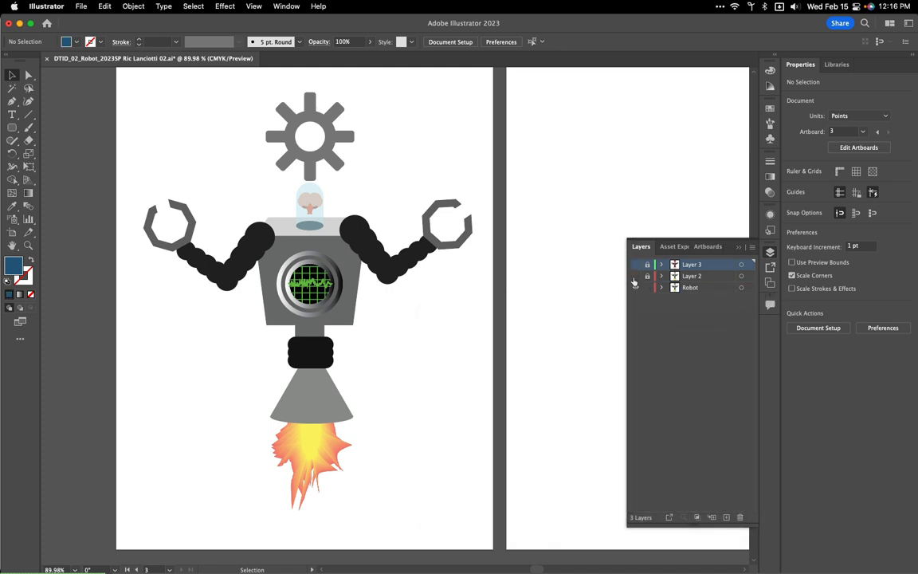
left_click(696, 288)
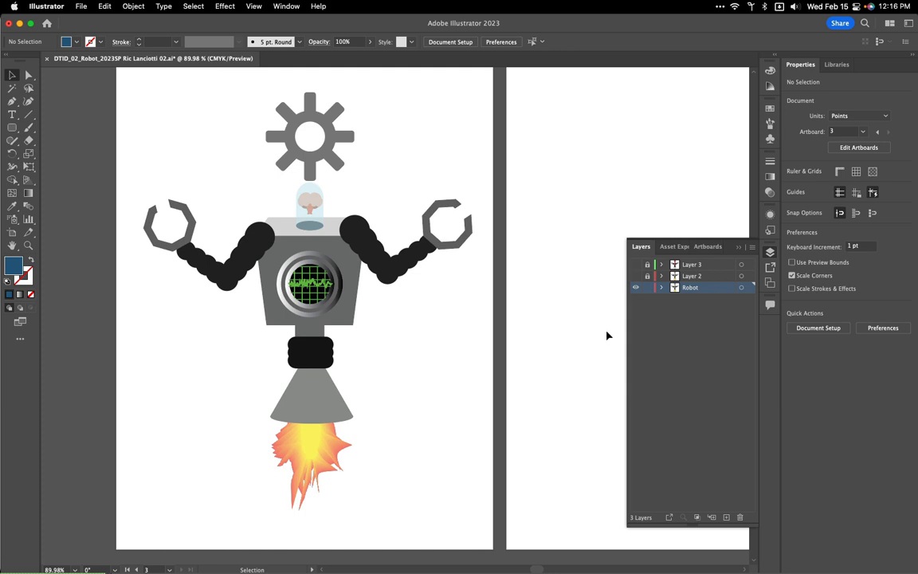
Step: Build a Complementary 2 harmony from the blue in the Color Guide and save it as a swatch colour group
left_click(769, 88)
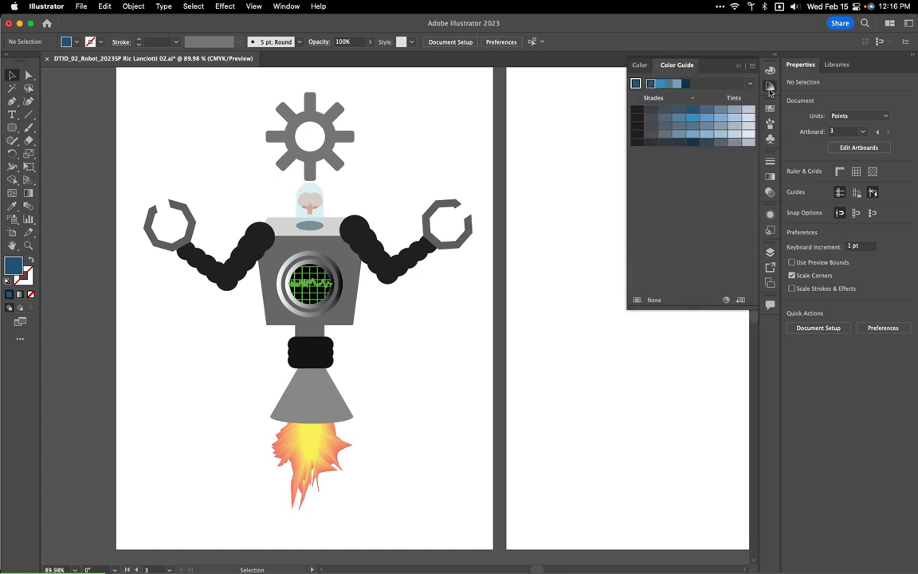
left_click(749, 84)
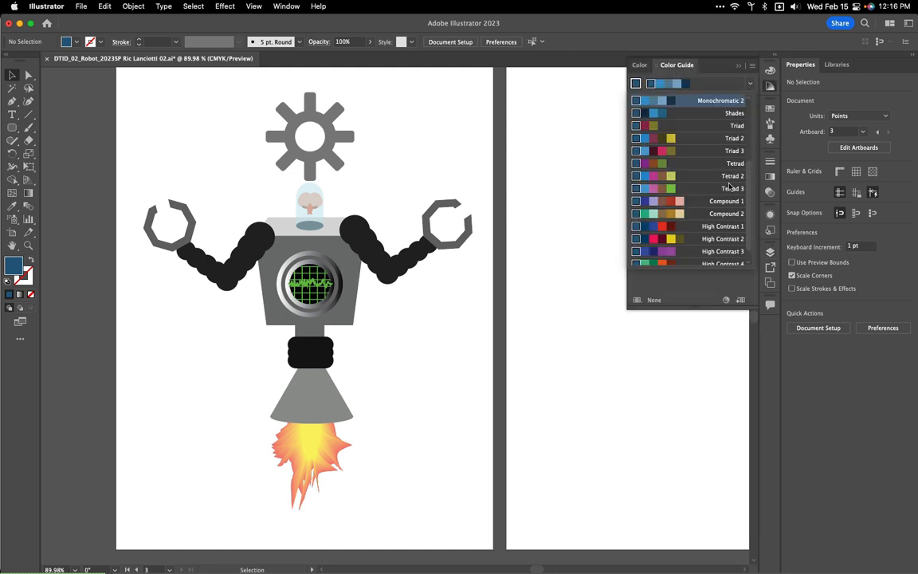
left_click(700, 305)
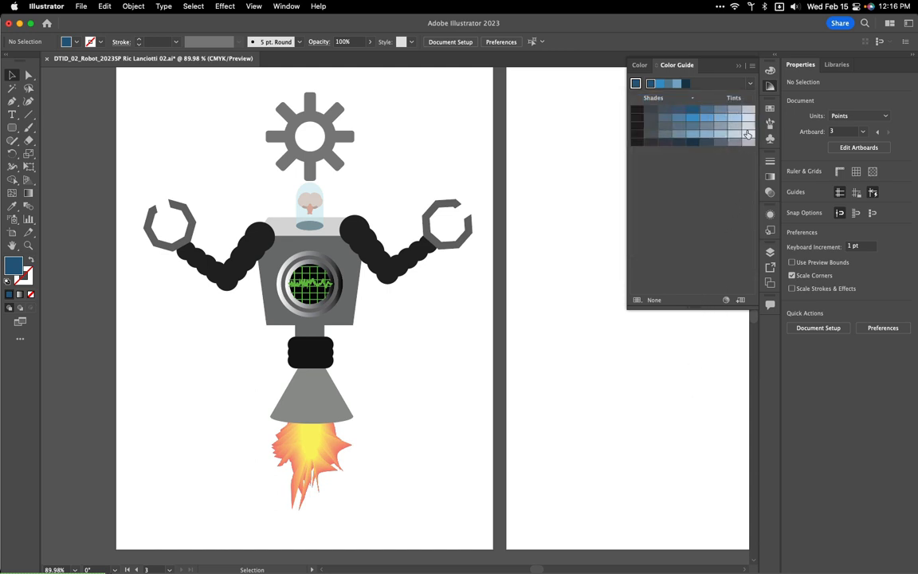
left_click(751, 84)
scroll(747, 249, "down", 1)
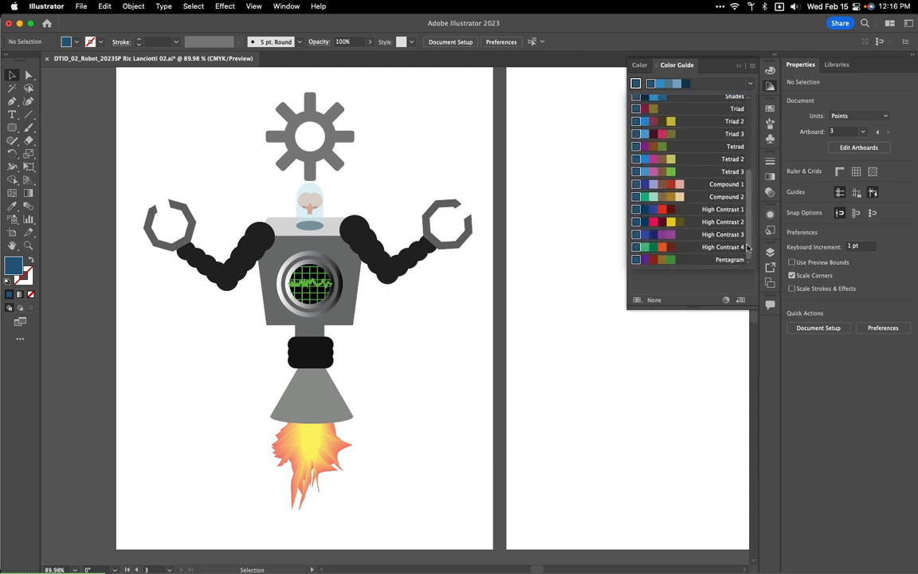
left_click_drag(747, 252, 740, 170)
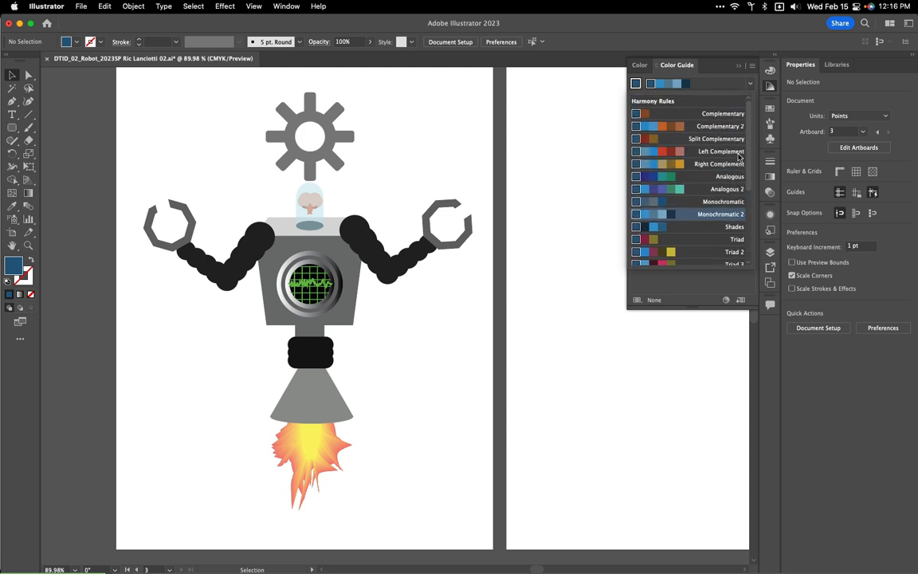
left_click(731, 127)
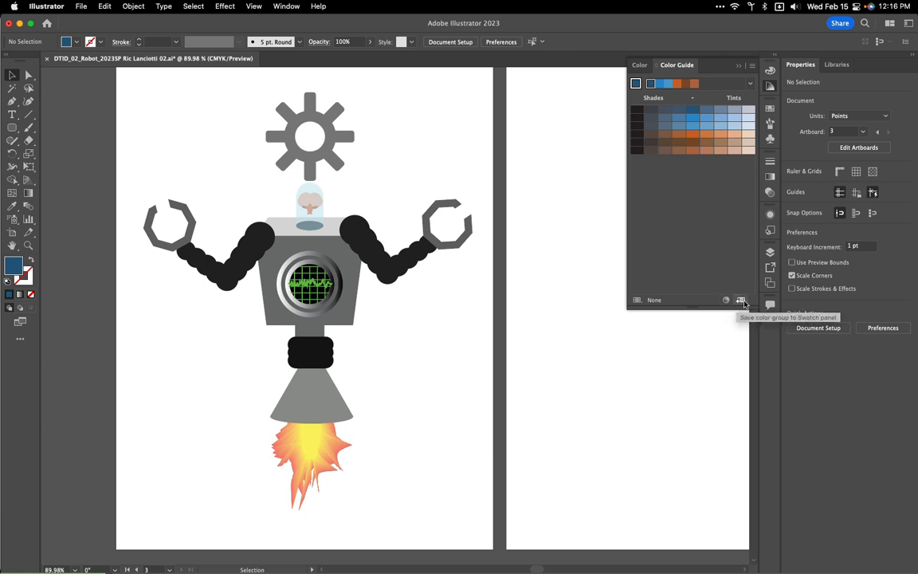
left_click(744, 304)
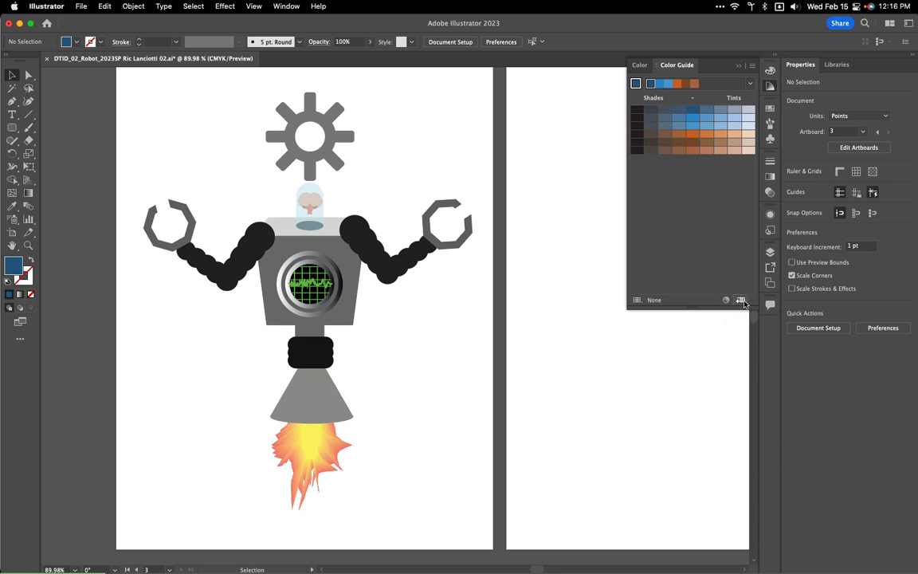
Step: Bring up the full set of swatches and fill the robot's main torso shape with the new group's base dark blue
left_click(770, 110)
left_click_drag(746, 245, 737, 380)
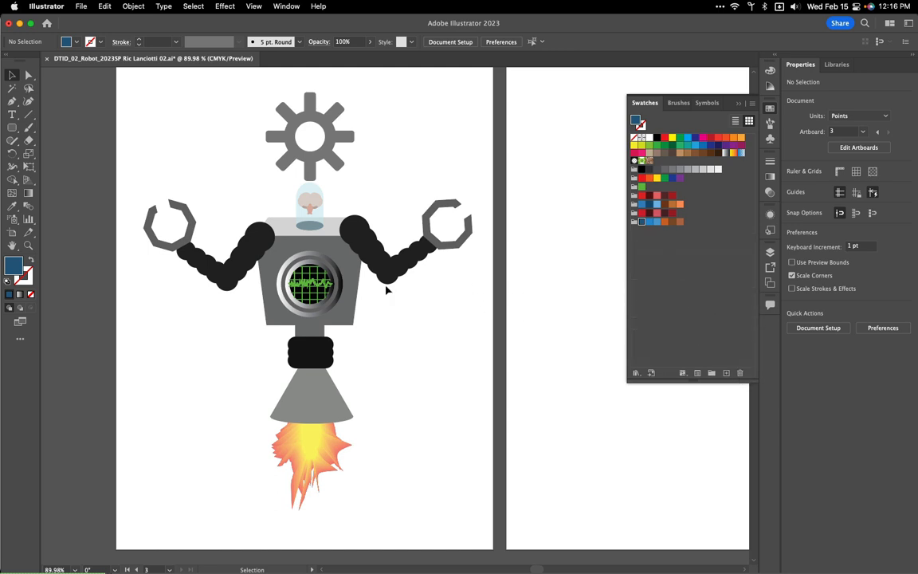
double_click(351, 263)
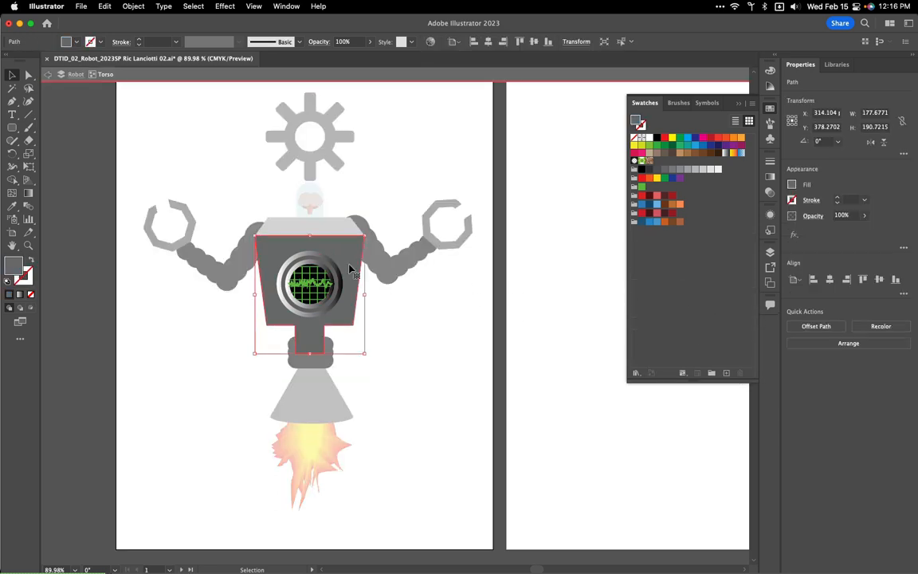
left_click_drag(641, 222, 337, 260)
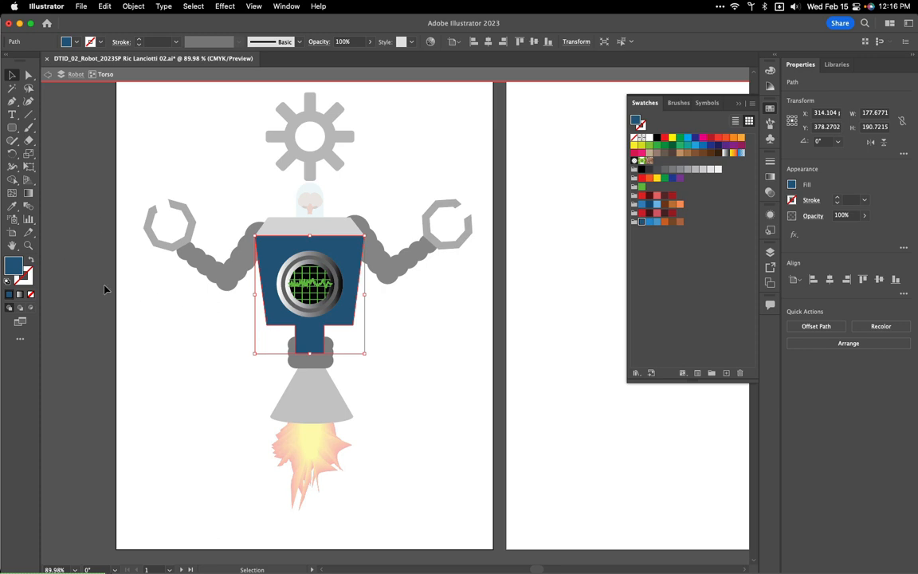
Step: Darken the torso fill to 32% brightness (1A3F51) and add that colour to the blue and orange swatch group
double_click(16, 266)
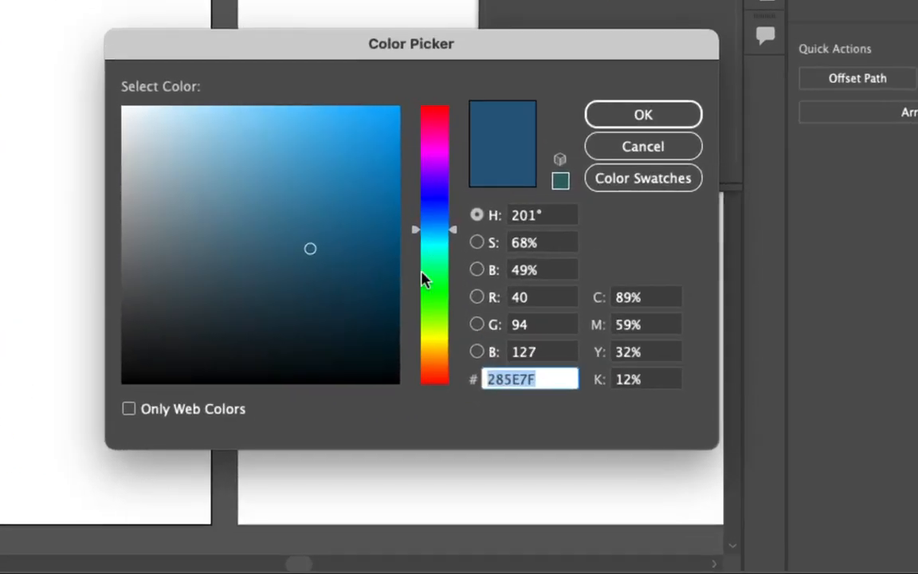
left_click(476, 270)
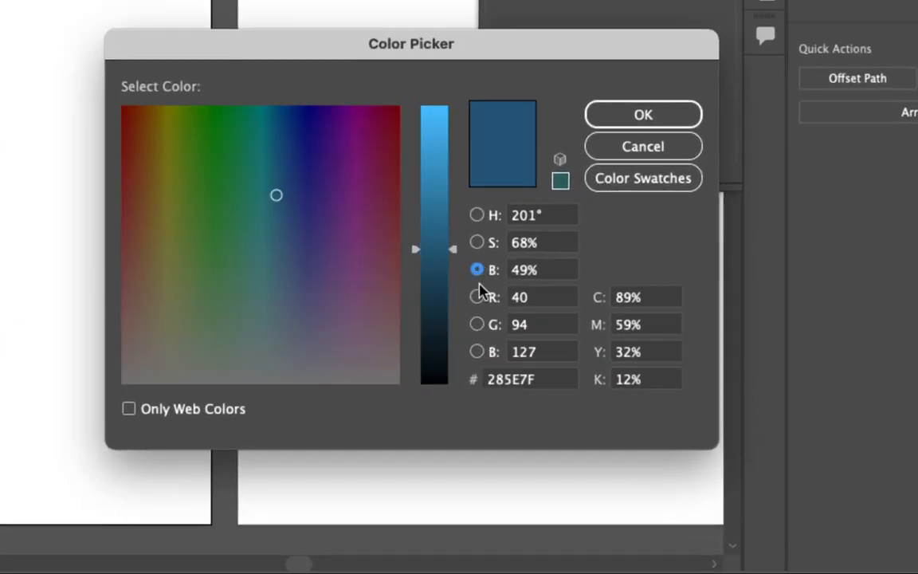
left_click_drag(454, 252, 455, 295)
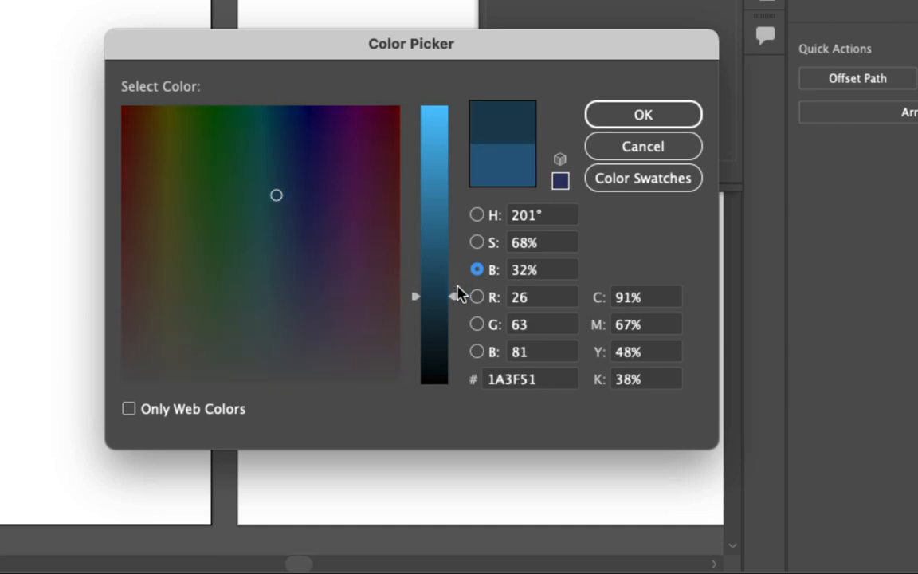
left_click(599, 116)
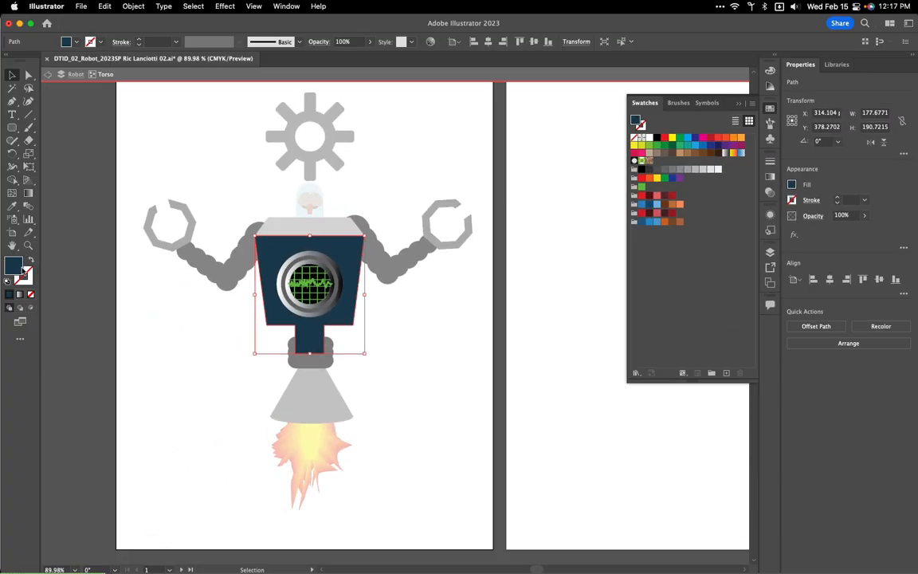
mouse_move(22, 270)
left_mouse_down()
mouse_move(681, 242)
mouse_move(683, 226)
left_mouse_up()
Step: Fill the cone at the robot's base with the darkest blue swatch of the group and leave isolation mode
double_click(317, 395)
left_click(317, 399)
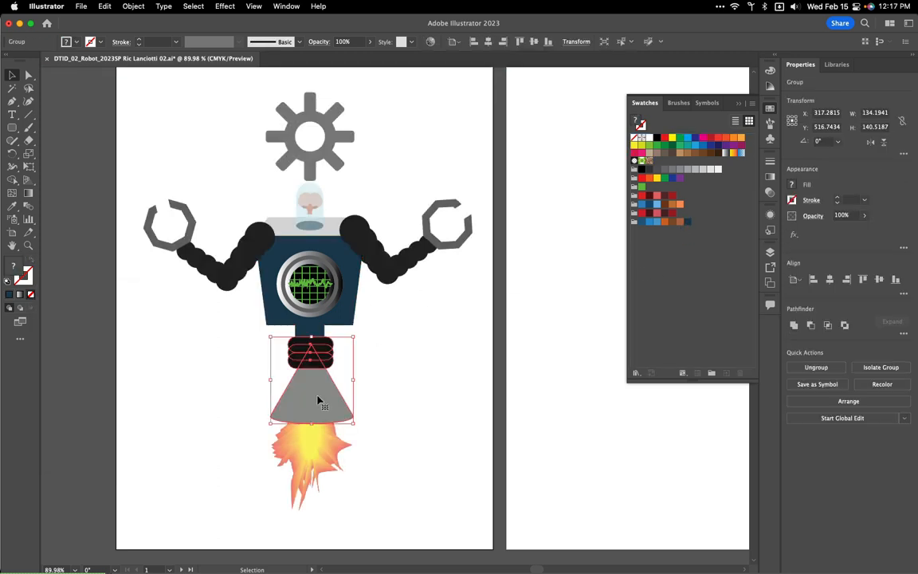
double_click(318, 400)
left_click(318, 401)
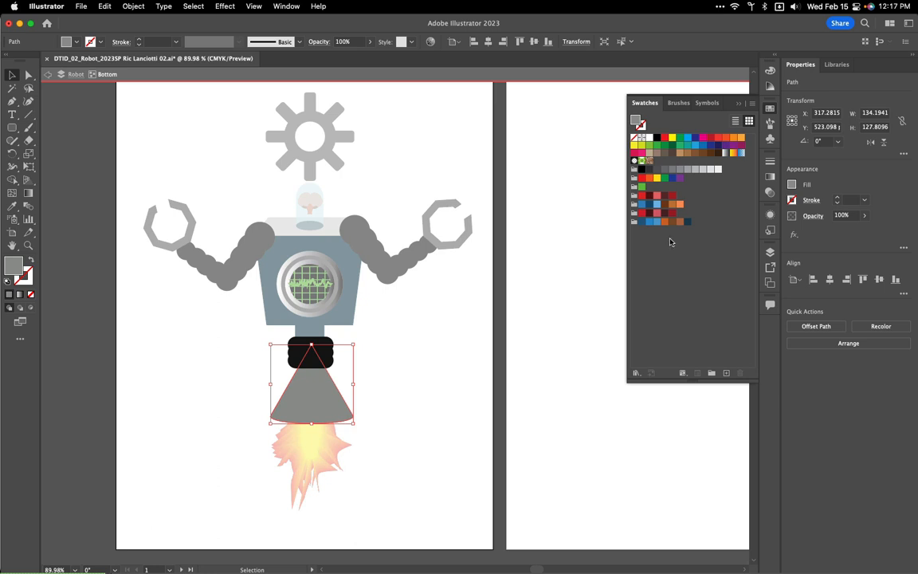
left_click(685, 223)
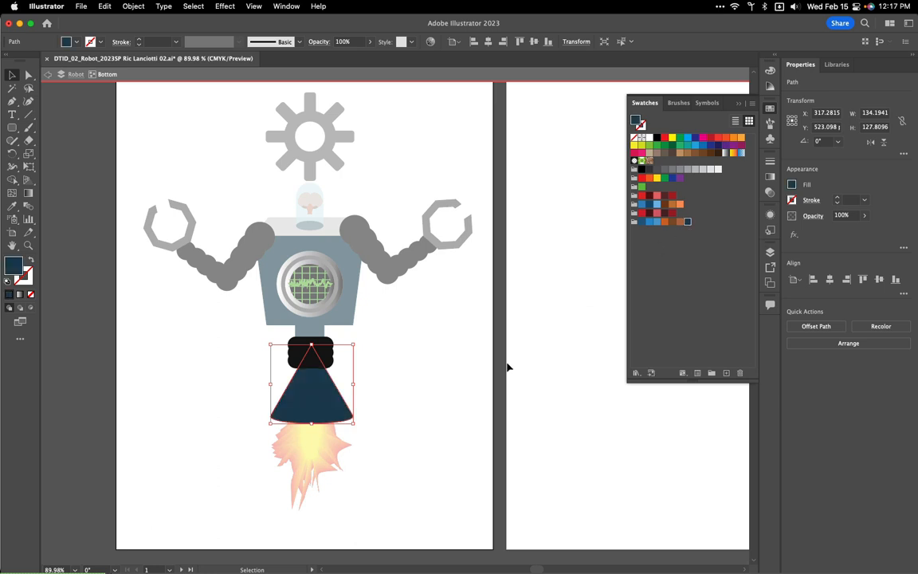
left_click(427, 393)
double_click(426, 393)
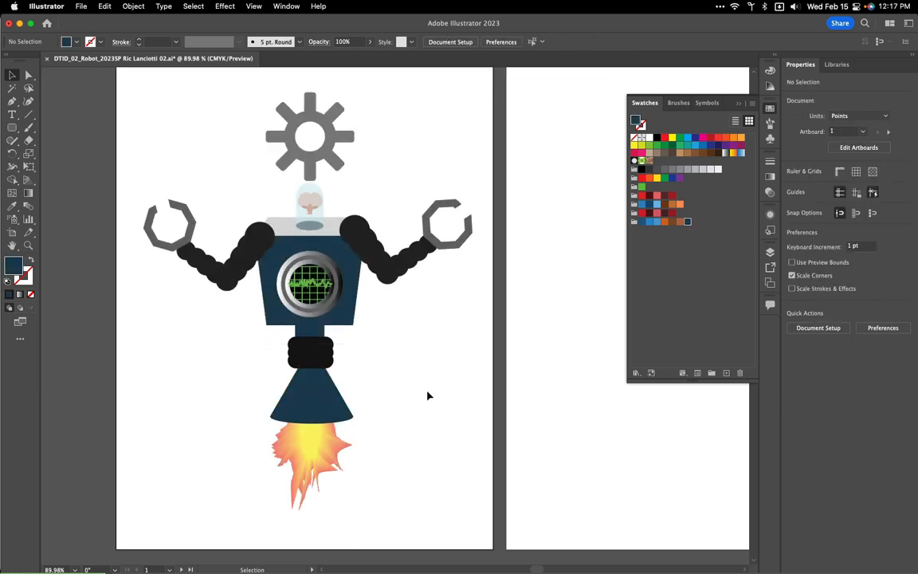
Step: Fill both of the robot's claws with the base dark blue swatch from the blue and orange group
left_click(450, 244)
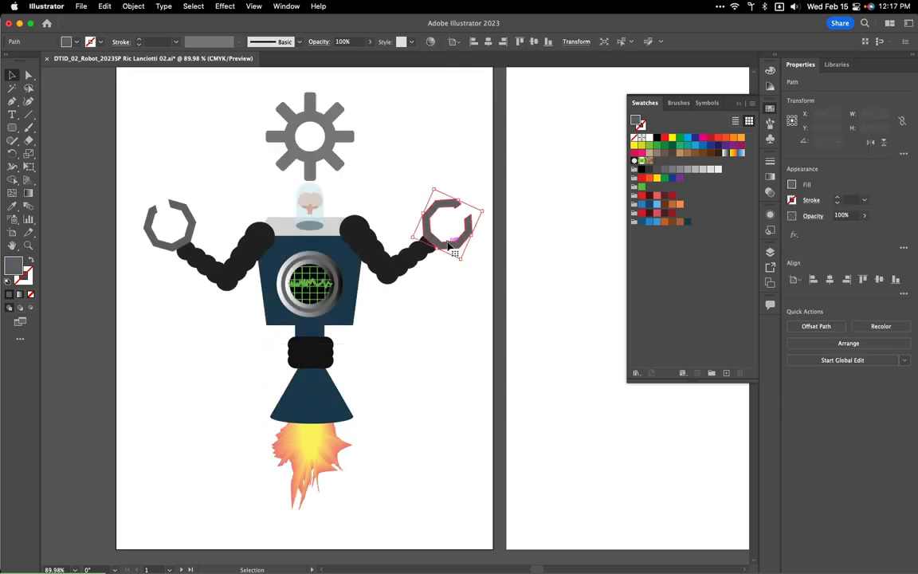
left_click(641, 223)
left_click(452, 363)
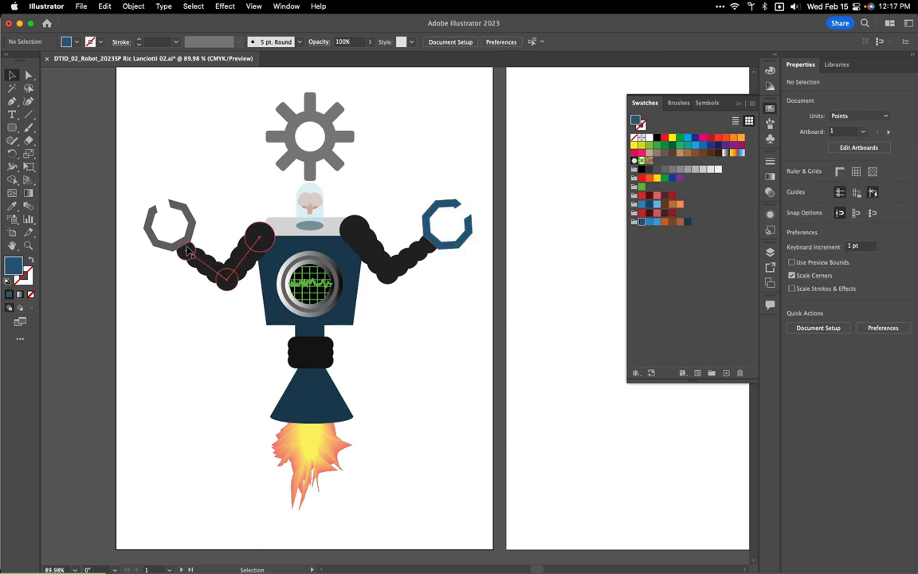
double_click(169, 225)
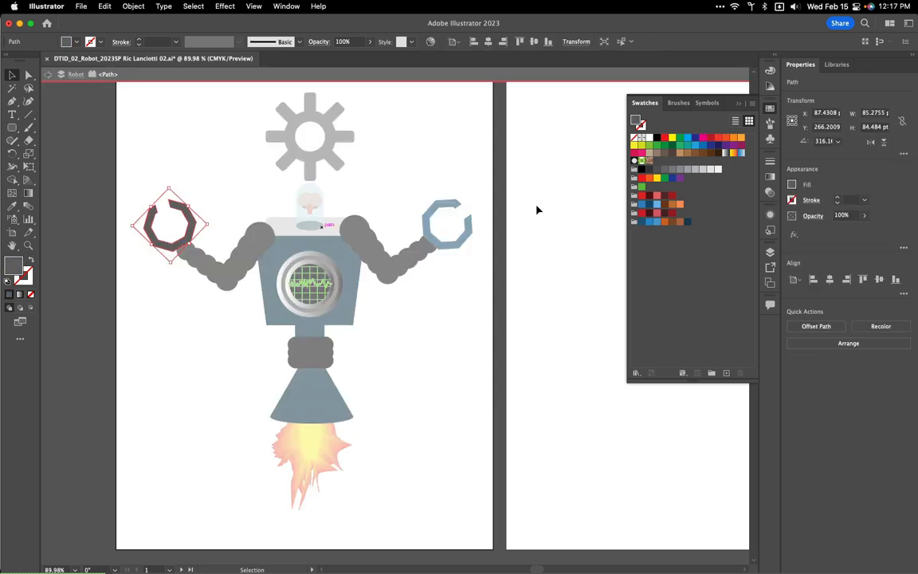
left_click(642, 221)
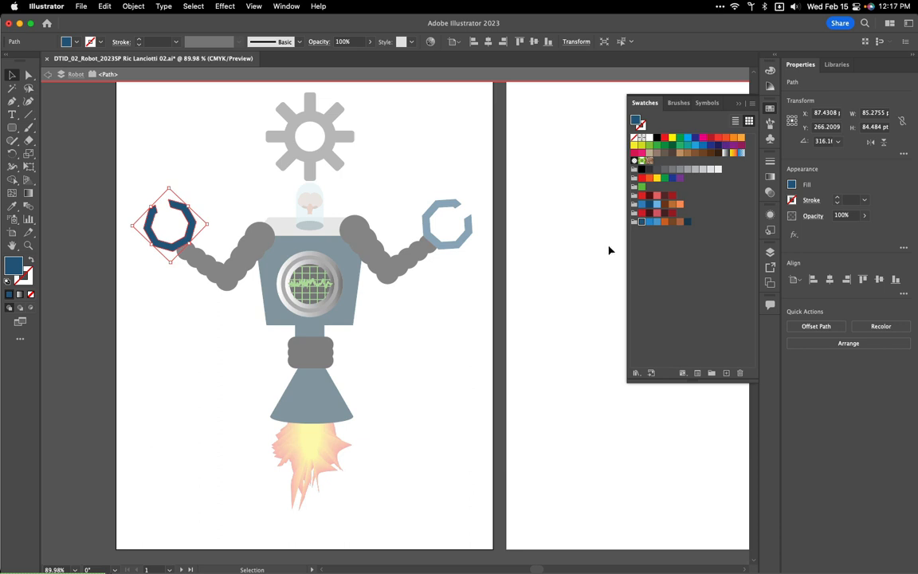
left_click(452, 346)
double_click(374, 164)
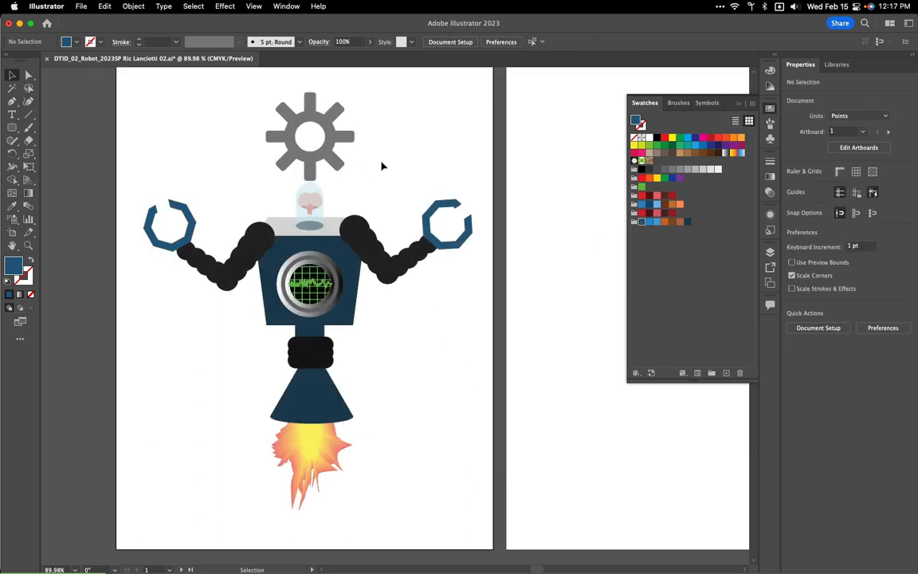
Step: Fill the gear above the robot's head with the same dark blue swatch as the claws
left_click(342, 165)
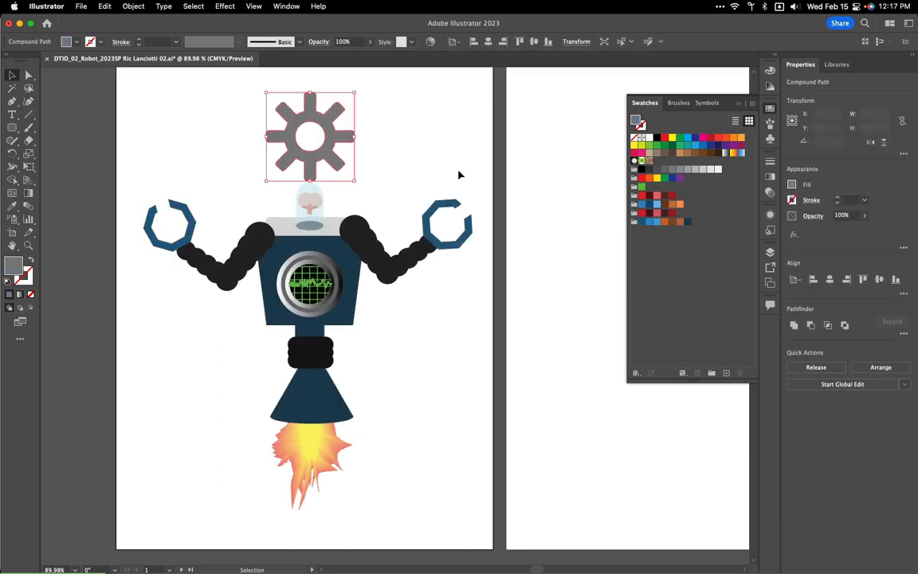
left_click(641, 221)
left_click(466, 361)
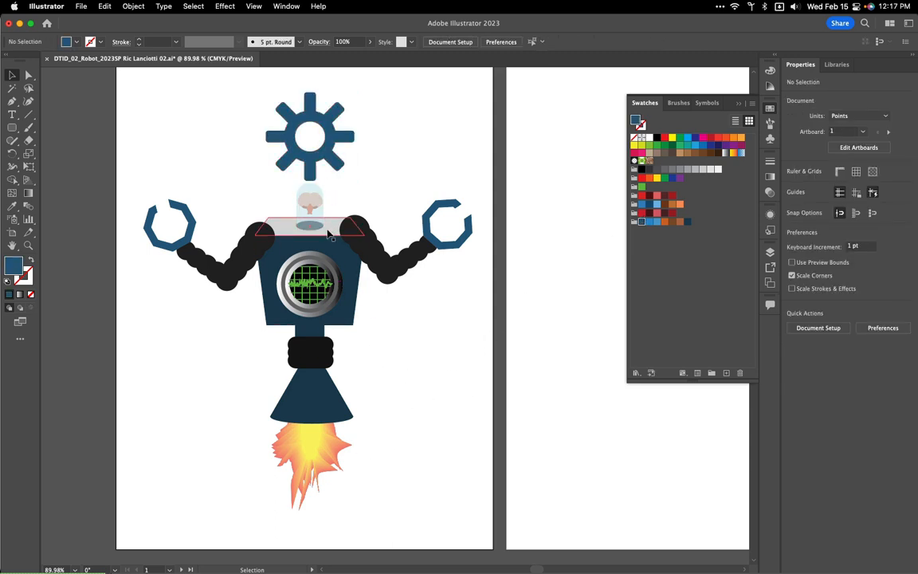
Step: Fill the top face of the robot's torso with the group's brighter blue swatch and leave isolation mode
left_click(301, 217)
double_click(303, 218)
left_click(330, 230)
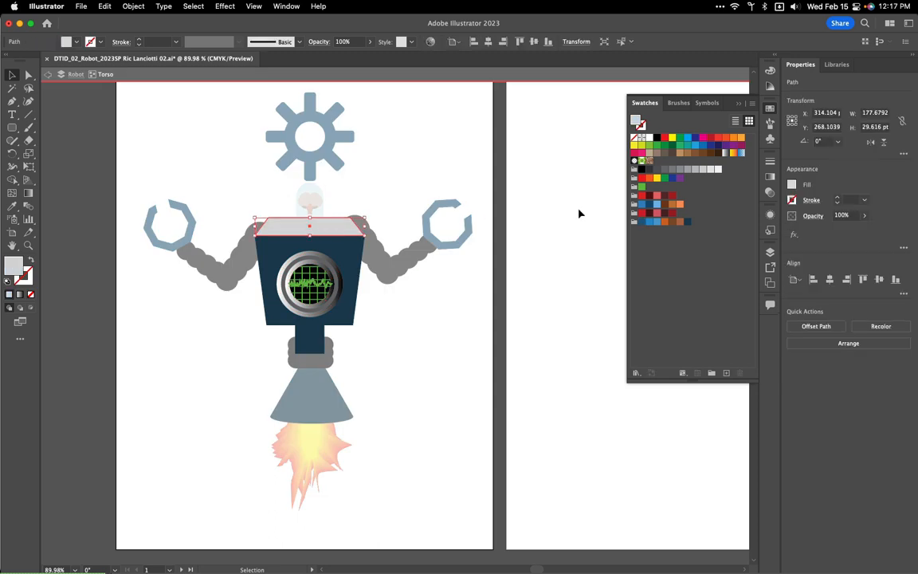
left_click(649, 224)
double_click(432, 361)
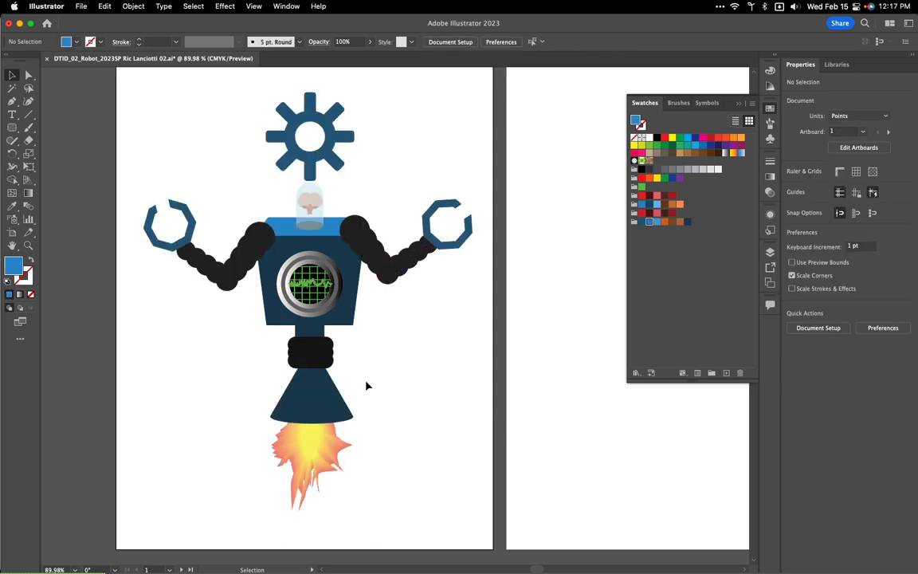
Step: Fill the blend forming the robot's right-hand arm with the darkest blue swatch of the blue and orange group
left_click(225, 282)
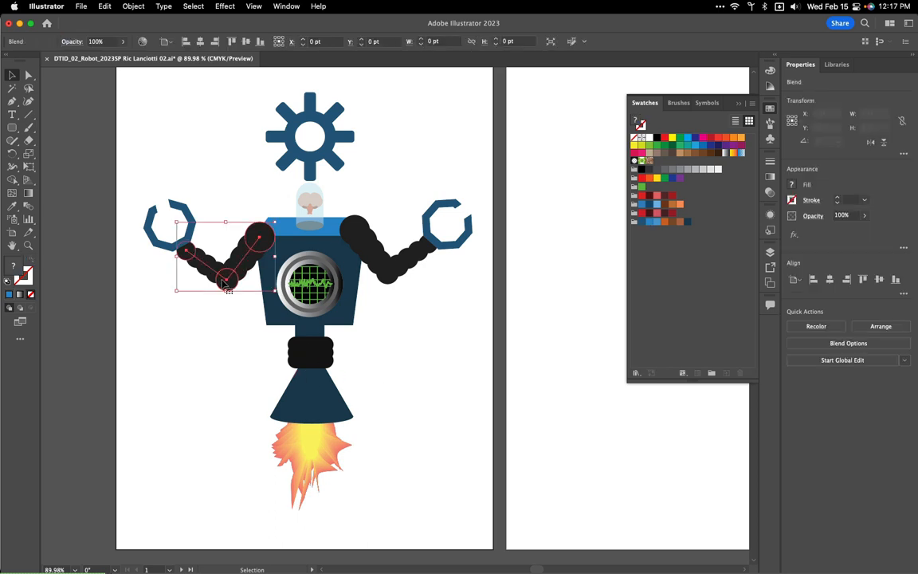
key("a")
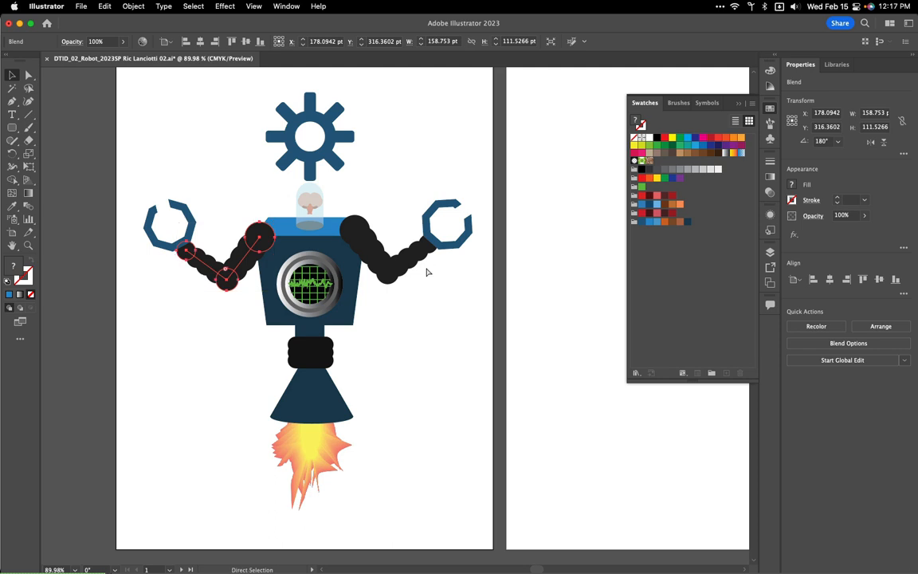
left_click(396, 277)
key("v")
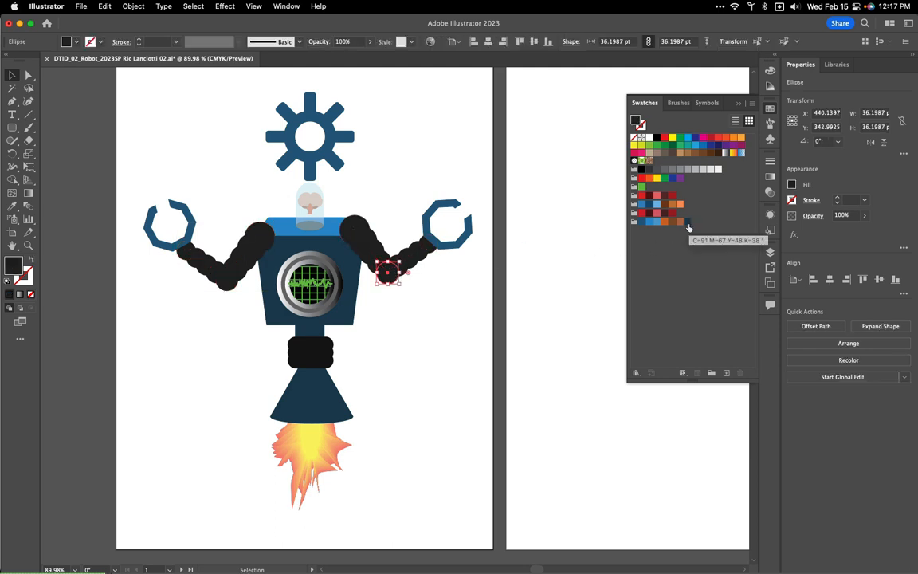
left_click(357, 233)
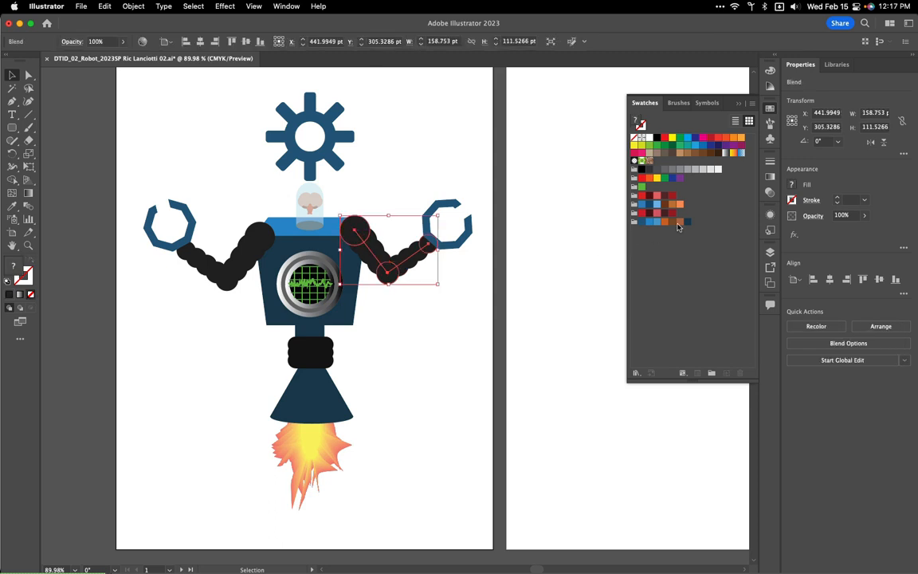
left_click(687, 224)
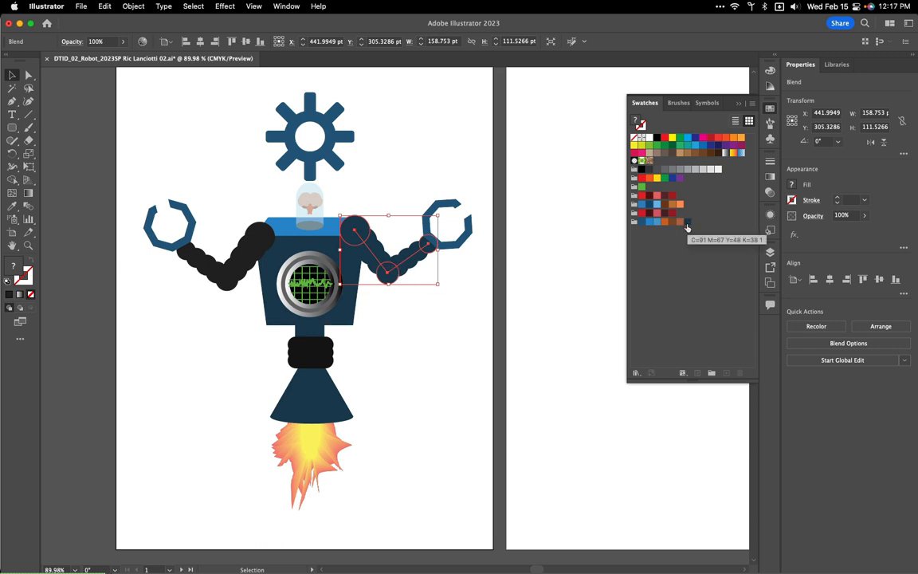
left_click_drag(690, 226, 394, 274)
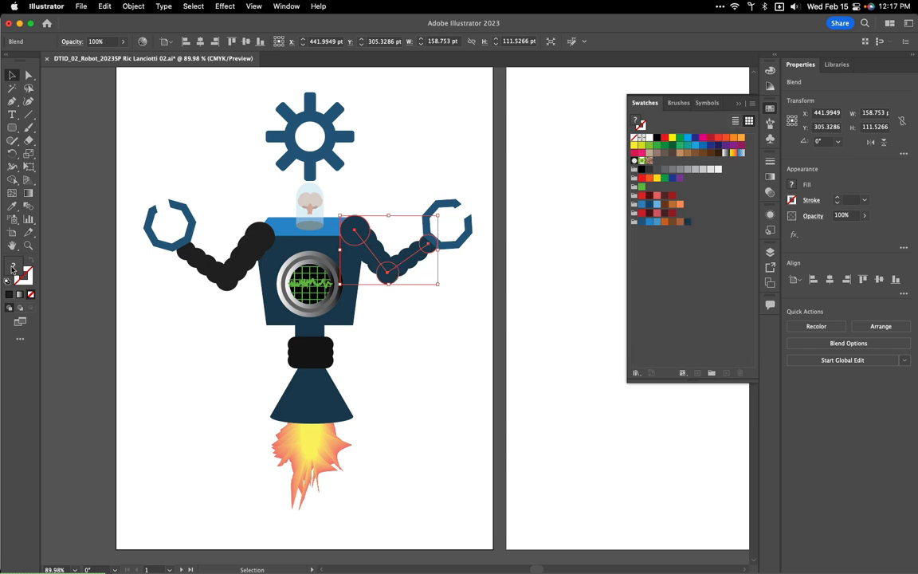
Step: Isolate that arm's blend, darken its shoulder circle's fill to hex 0B1B21, and add the colour to the blue and orange swatch group
double_click(363, 228)
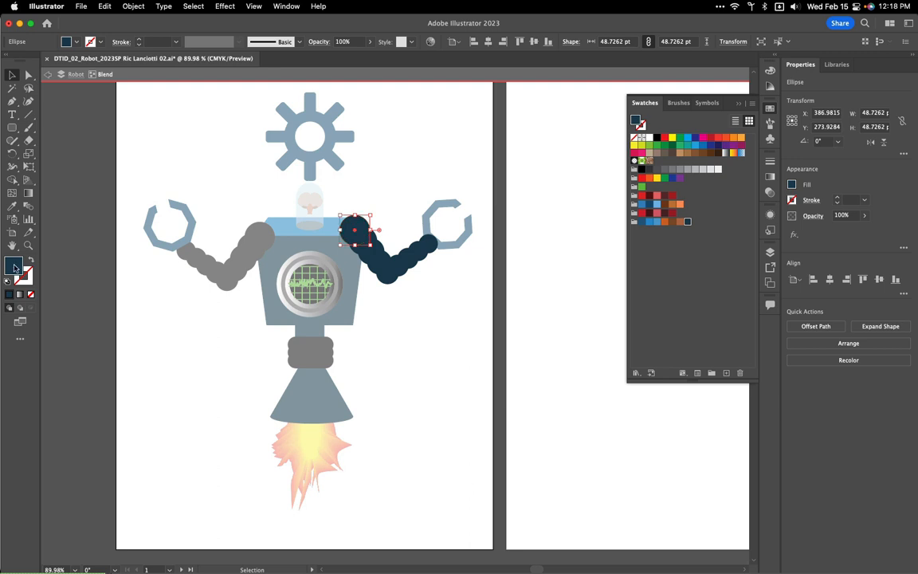
double_click(13, 267)
type("0F232B")
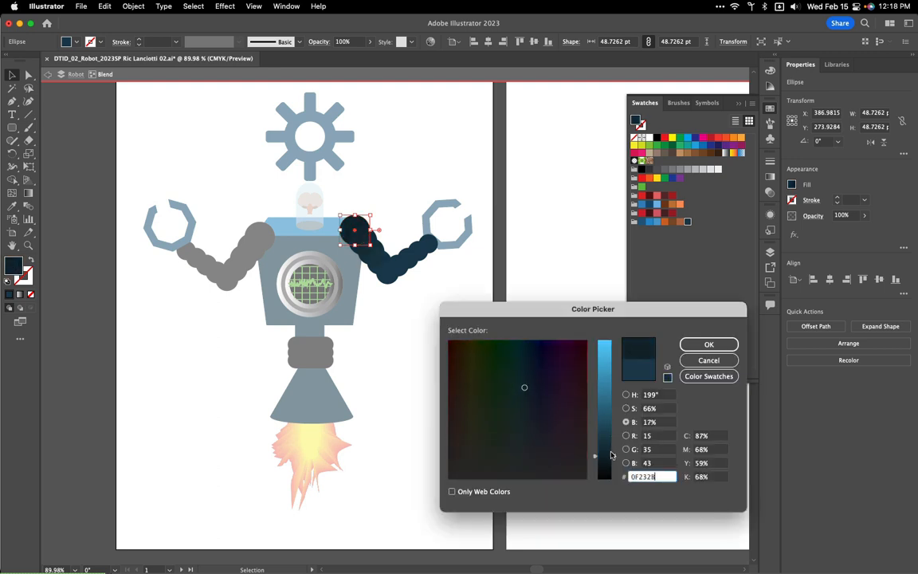
left_click_drag(612, 454, 612, 462)
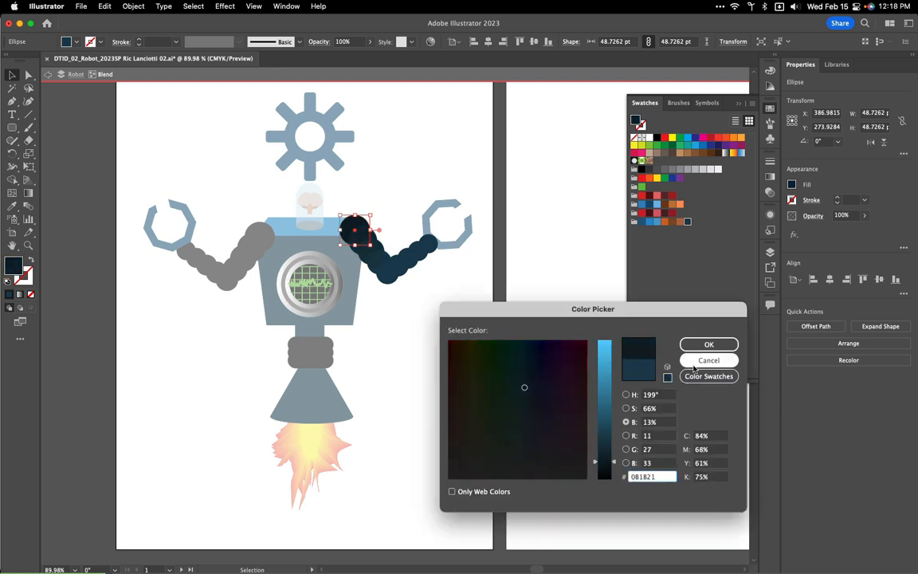
left_click(708, 343)
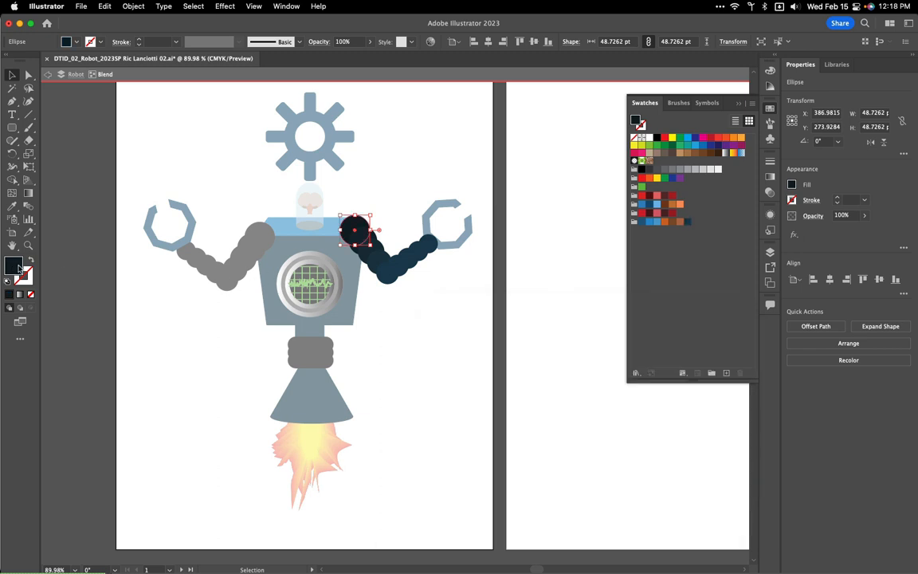
left_click_drag(16, 265, 693, 227)
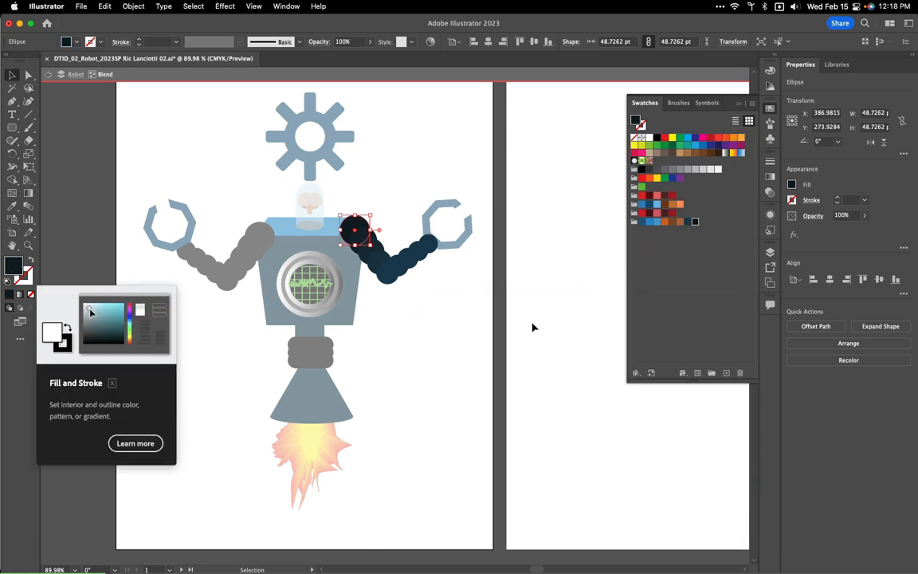
left_click(436, 361)
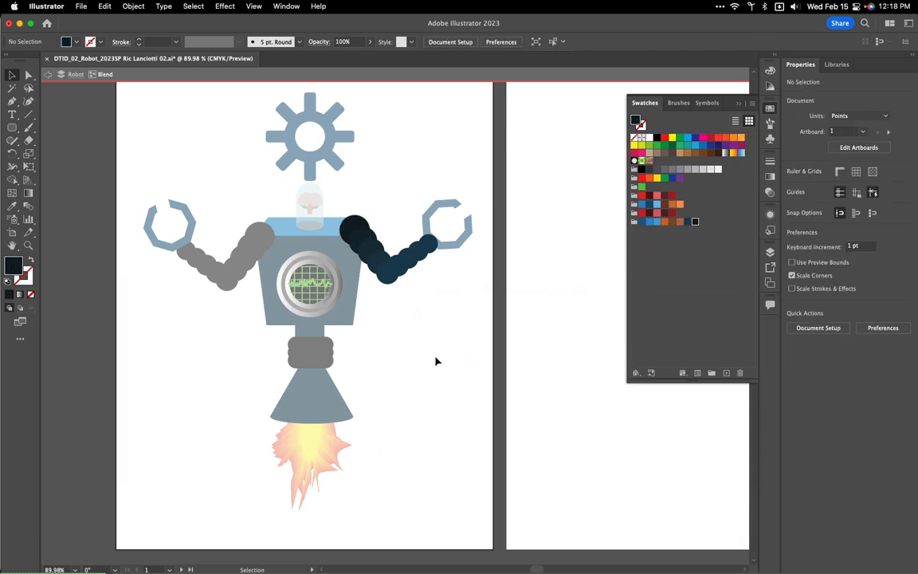
Step: Fill the elbow and wrist circles of the isolated arm with the new near-black blue swatch and leave the blend's isolation
left_click(390, 273)
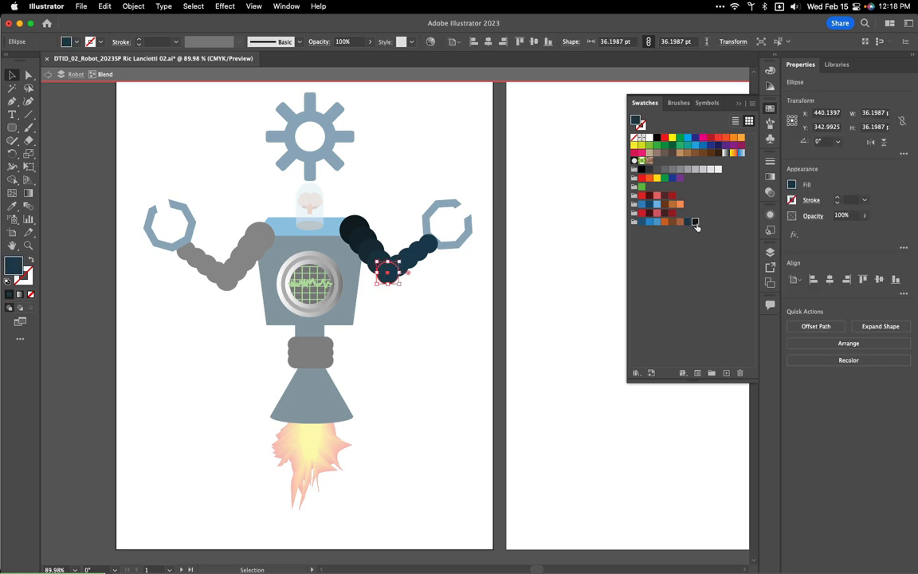
left_click(696, 224)
left_click(429, 243)
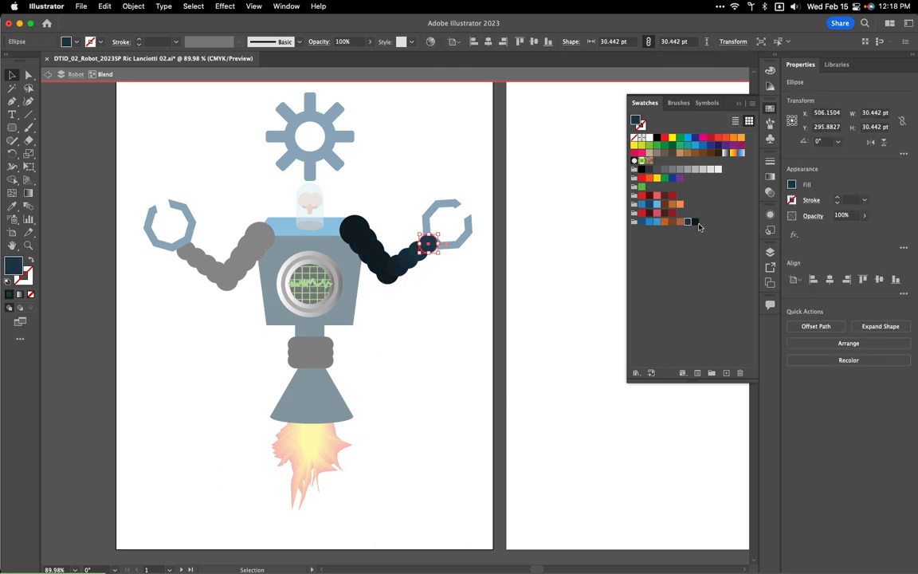
left_click(695, 222)
left_click(461, 332)
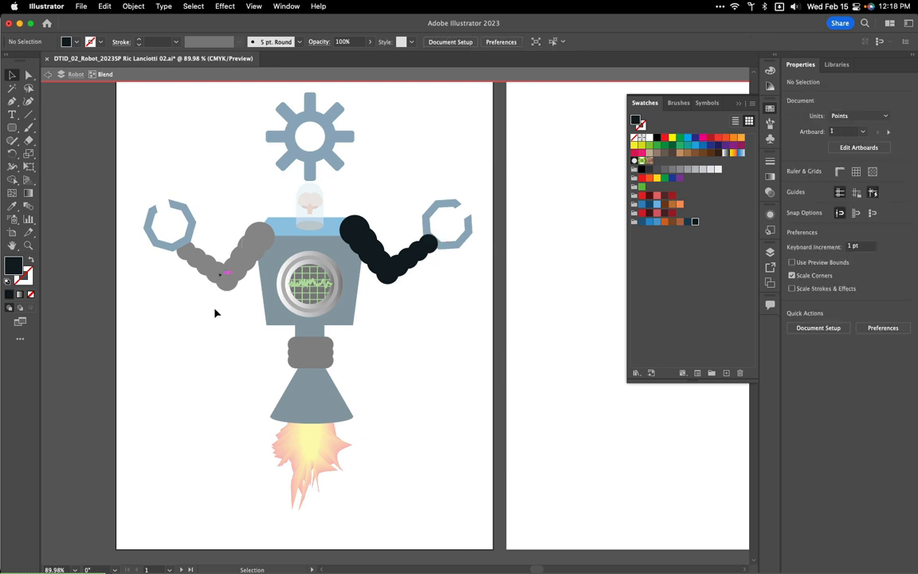
left_click(43, 74)
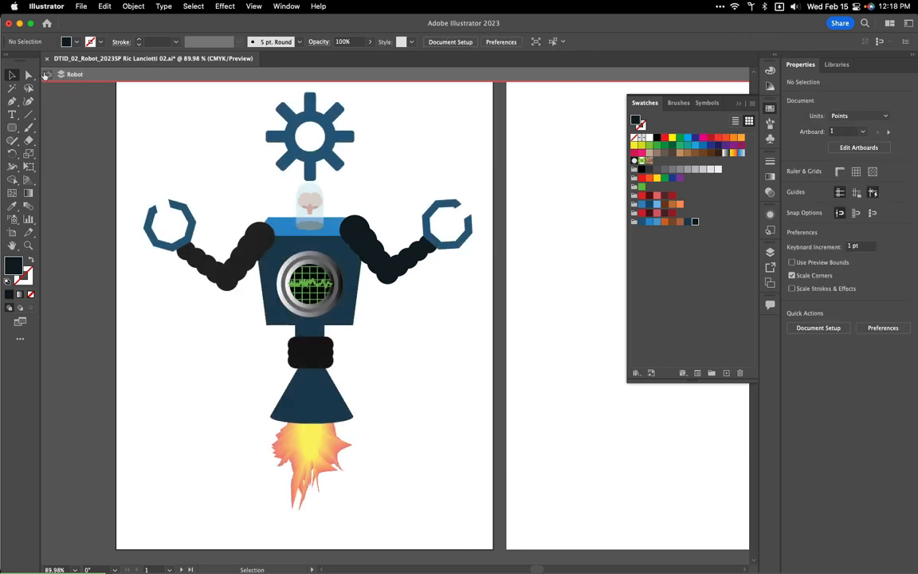
Step: Fill the robot's opposite arm blend with the same near-black blue swatch and deselect it
left_click(264, 240)
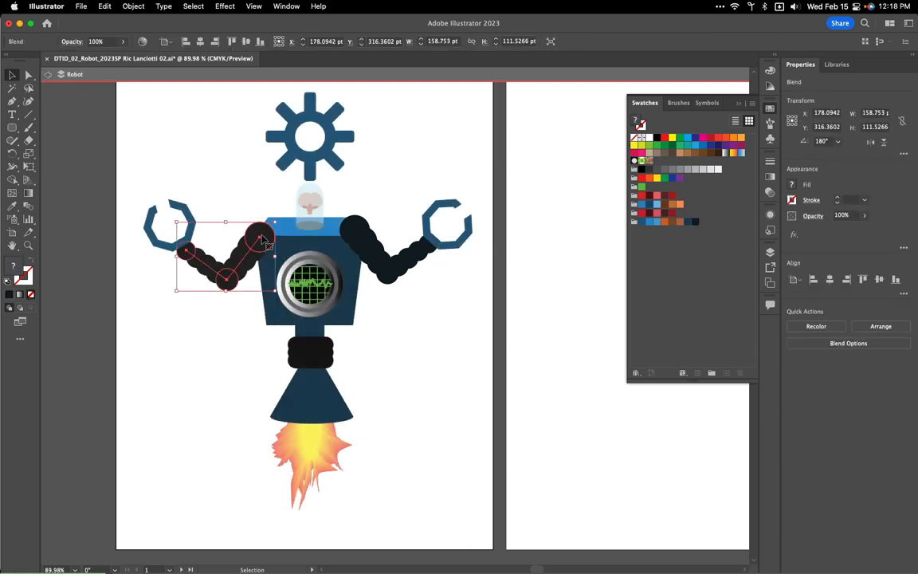
left_click(694, 223)
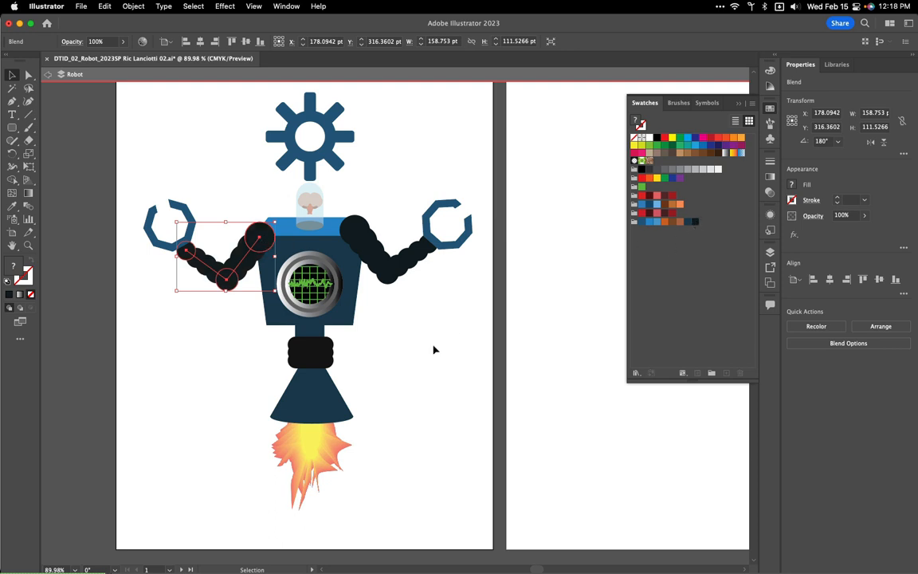
left_click(414, 370)
Step: Isolate the Bottom group, fill the stacked rounded waist segments with the near-black blue swatch, and leave isolation mode
left_click(335, 360)
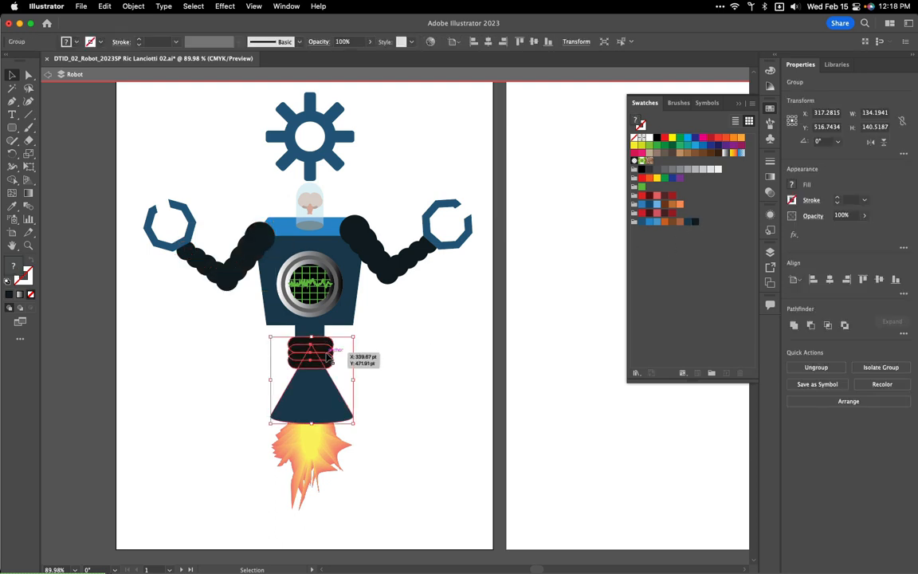
double_click(326, 362)
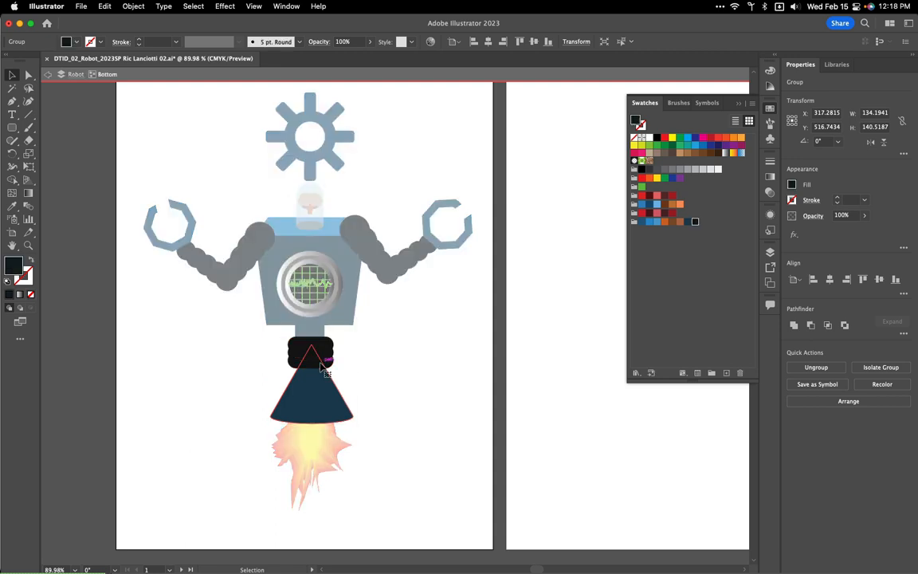
left_click_drag(348, 367, 327, 341)
left_click(694, 223)
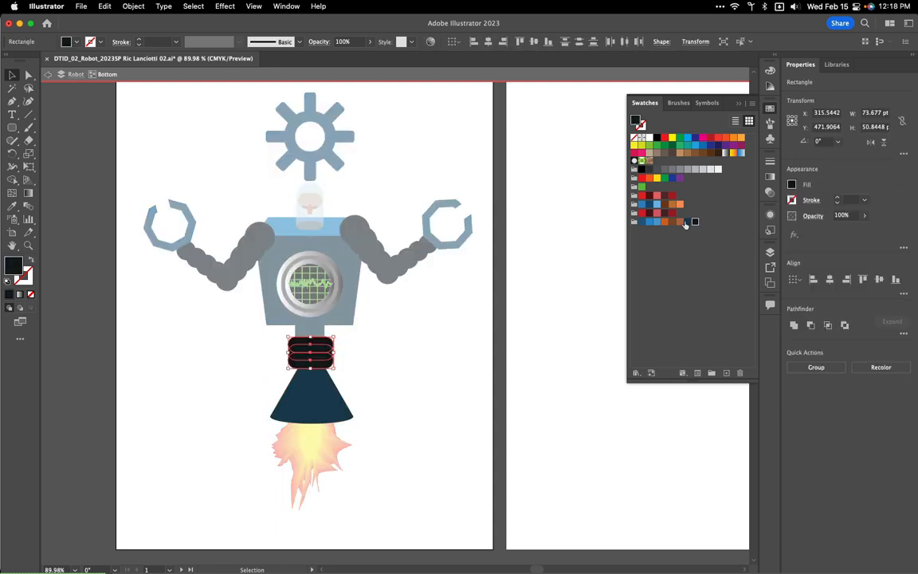
double_click(462, 394)
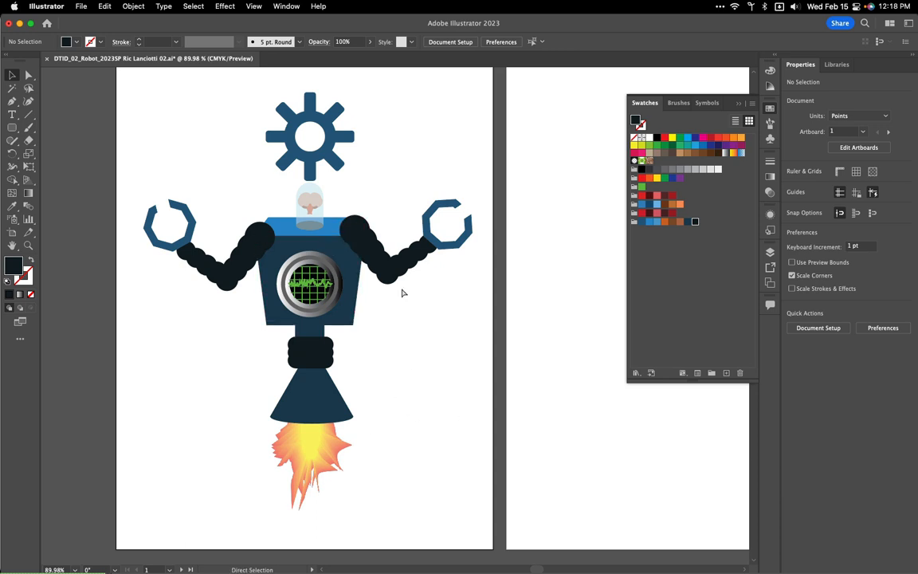
Step: Expand the Robot layer down to the dial group inside Torso and select the dial's outer ring ellipse
key("super+1")
key("super+equal")
key("super+equal")
left_click_drag(331, 343, 471, 526)
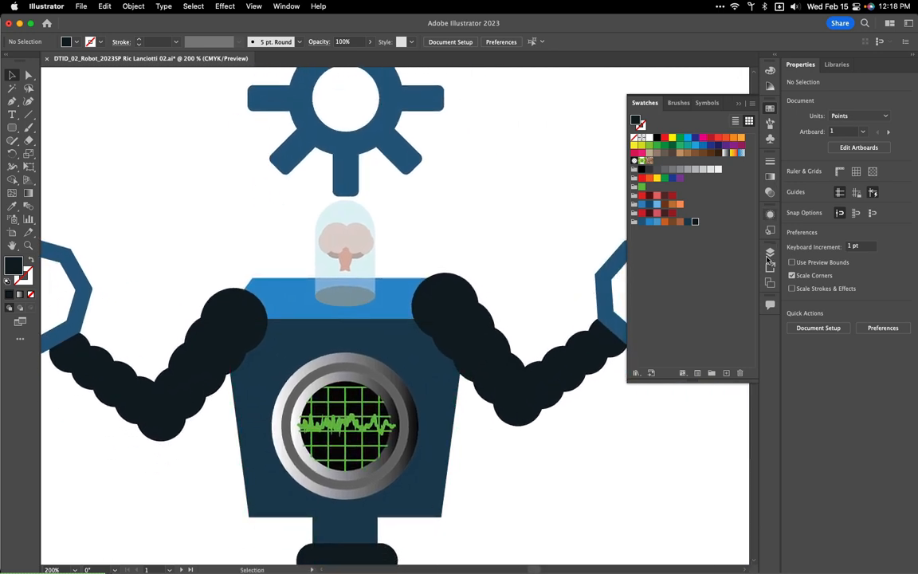
left_click(768, 253)
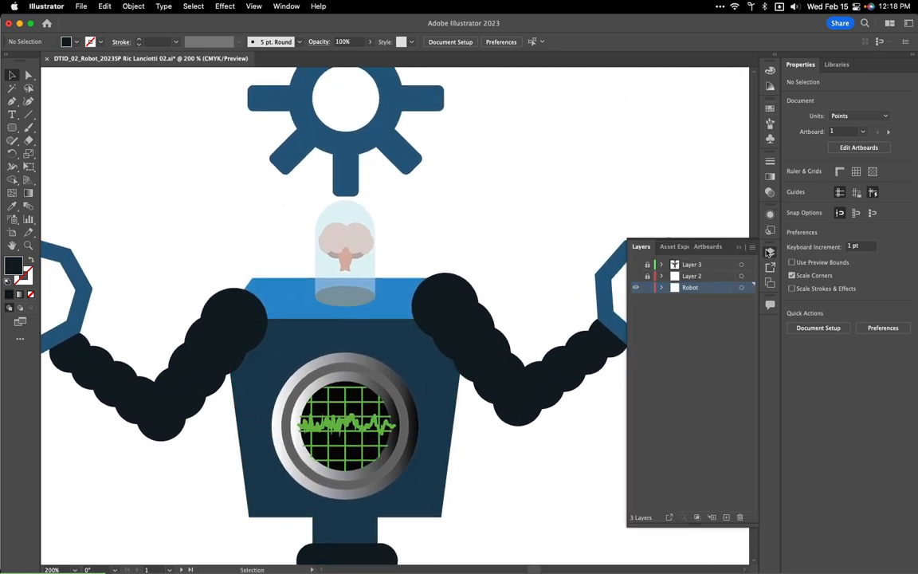
left_click(660, 287)
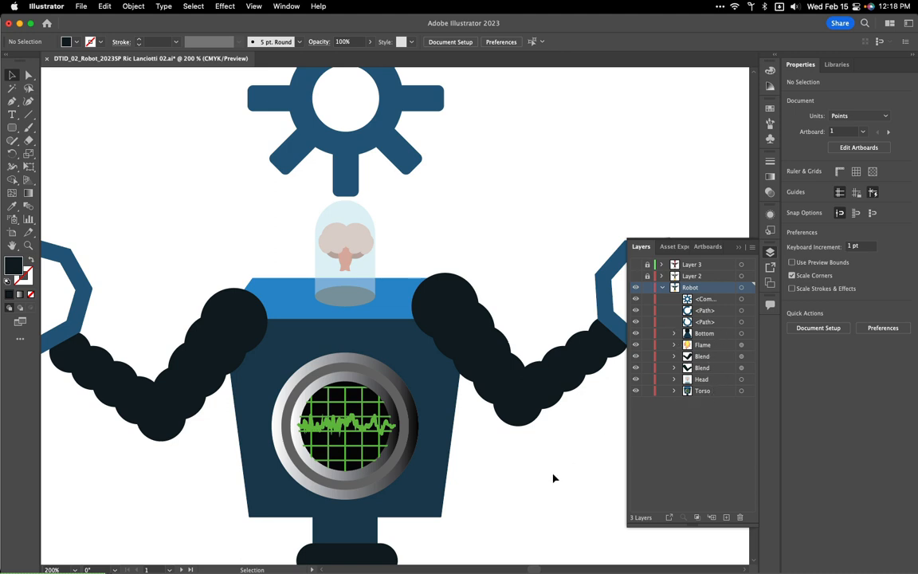
left_click(673, 392)
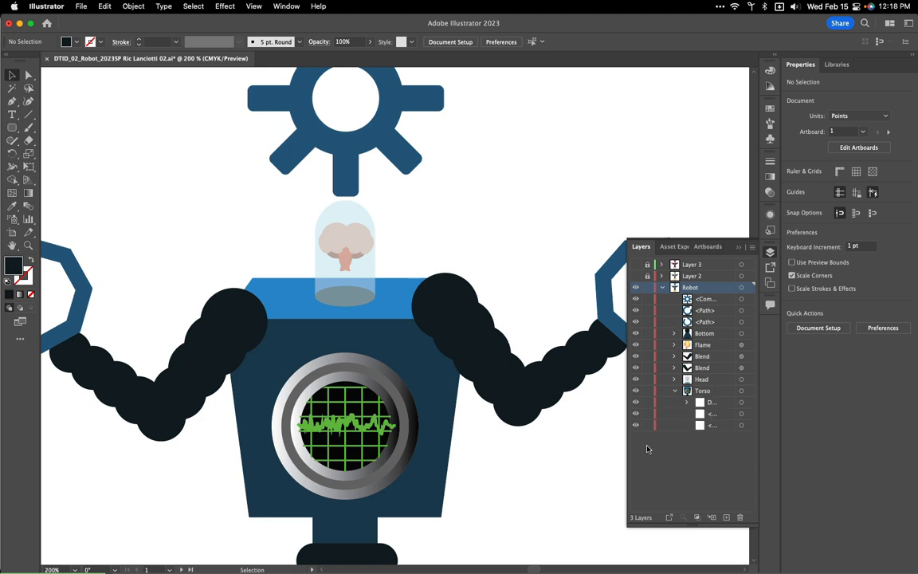
left_click(688, 402)
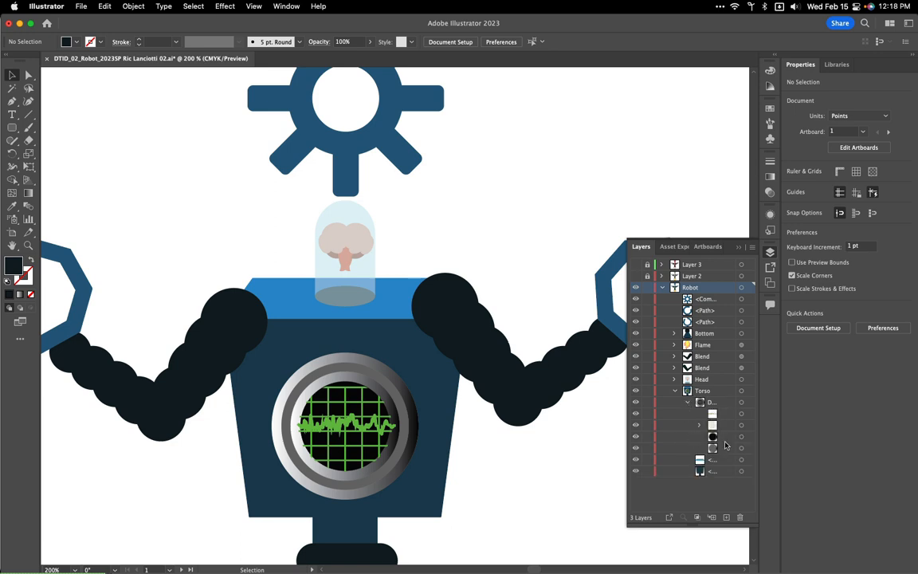
left_click(716, 451)
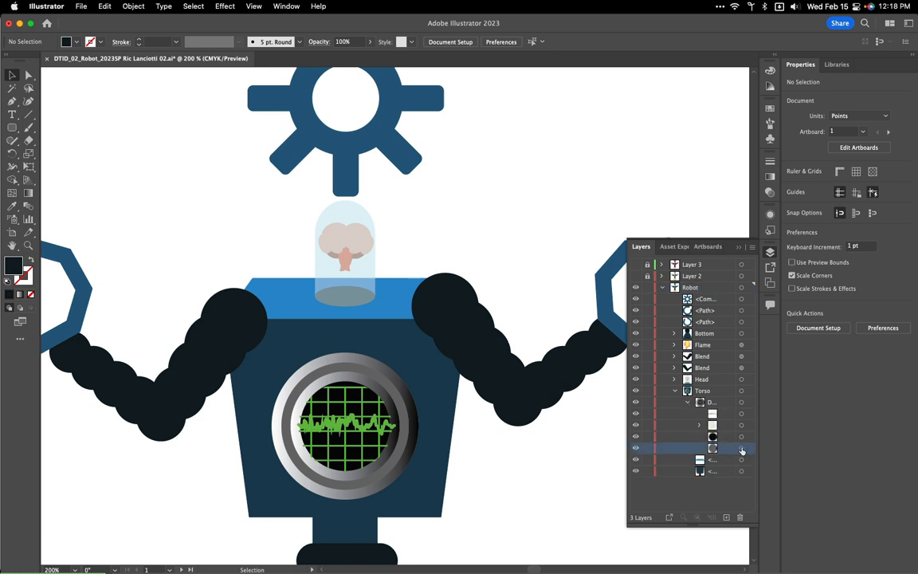
left_click(741, 450)
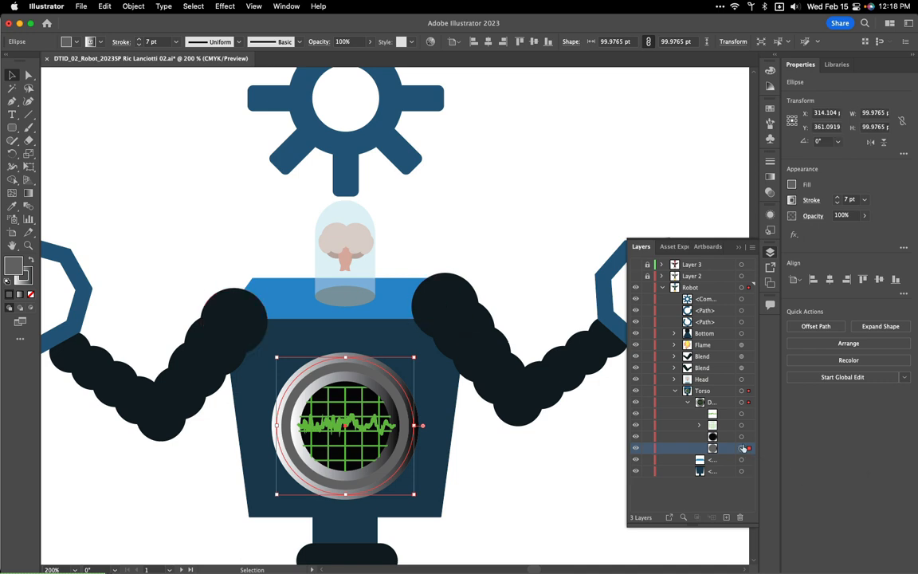
Step: Change the black end stop of the outer dial ring's stroke gradient to the near-black blue swatch
left_click(29, 282)
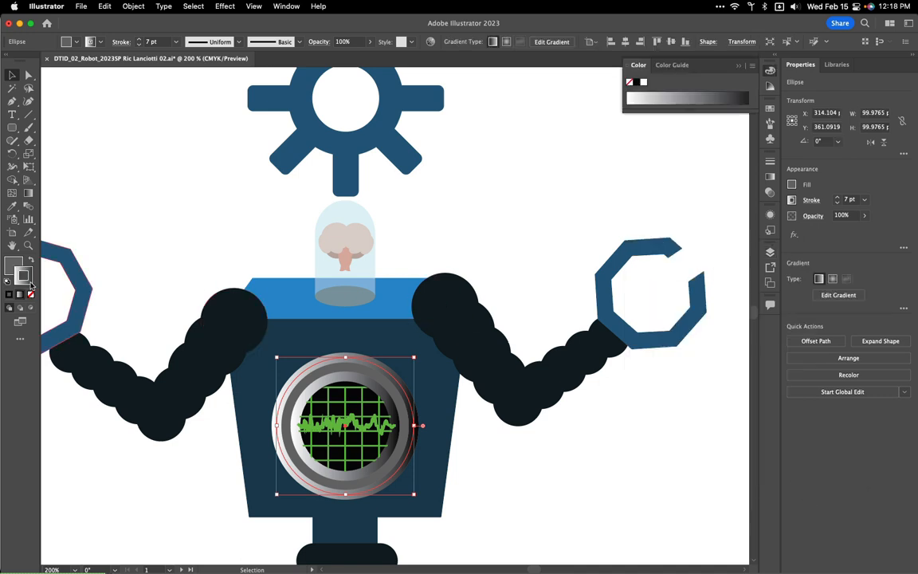
double_click(30, 284)
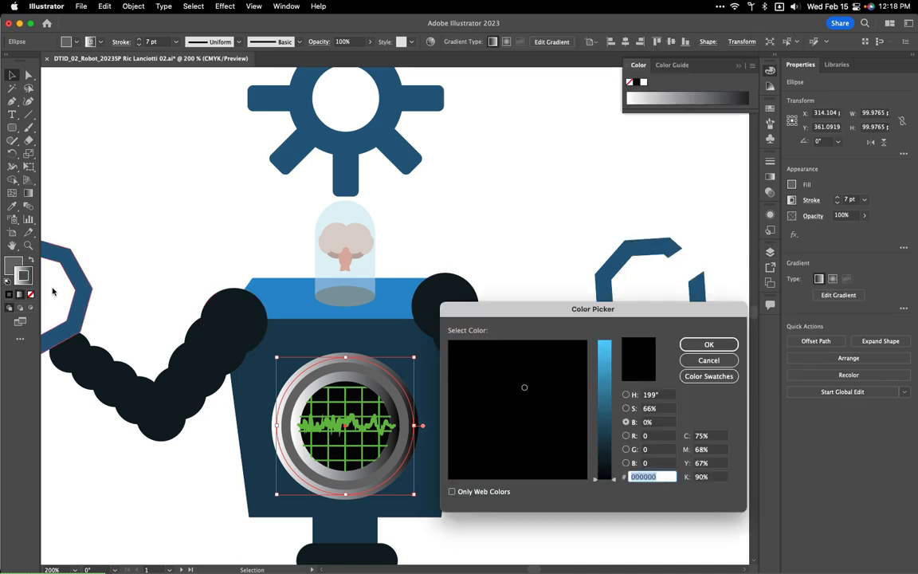
left_click(708, 360)
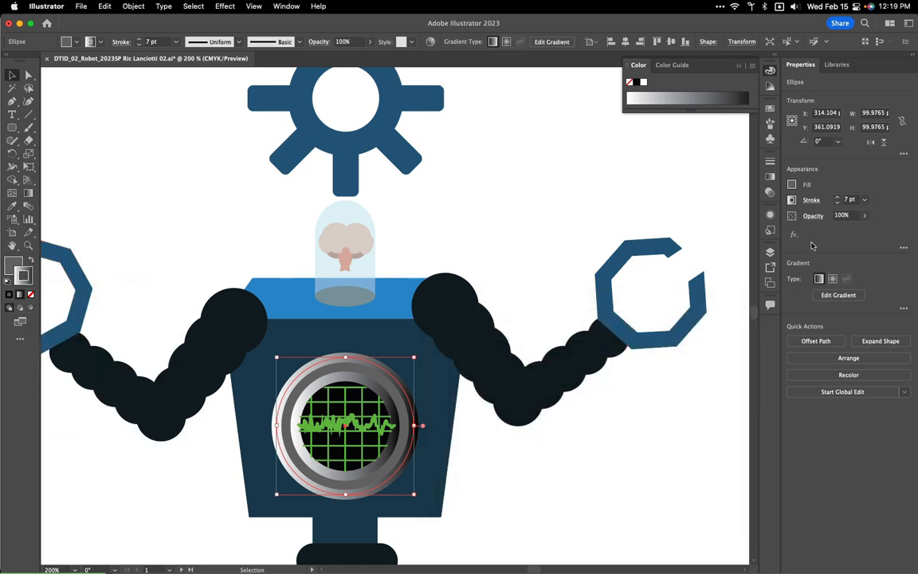
left_click(769, 176)
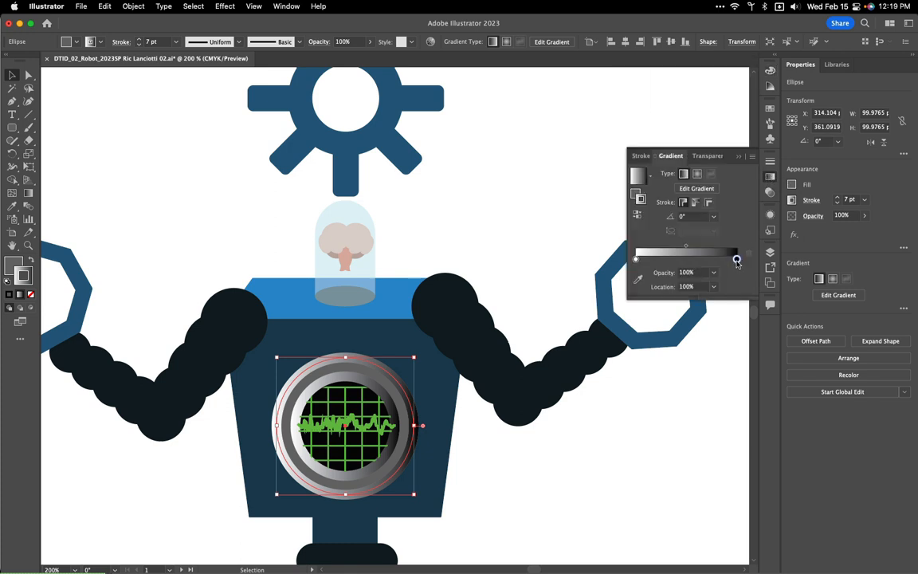
double_click(736, 259)
left_click(596, 317)
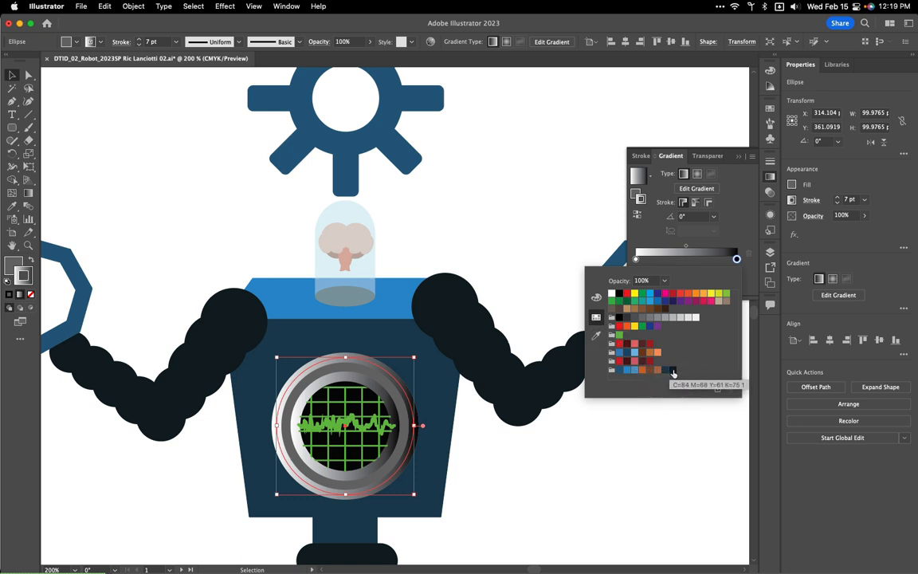
left_click(673, 371)
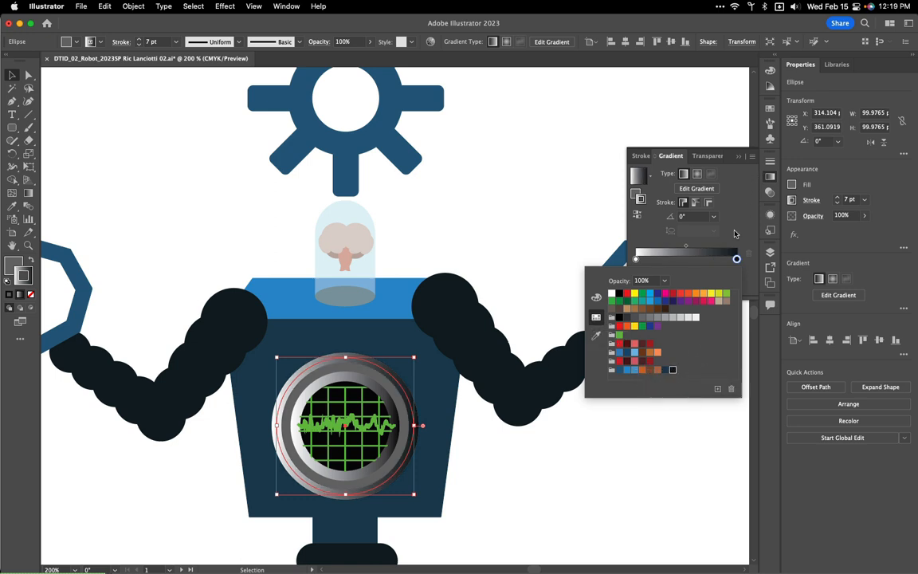
Step: Change the white start stop of the outer dial ring's stroke gradient to the light blue swatch from the palette group
double_click(635, 261)
left_click(633, 372)
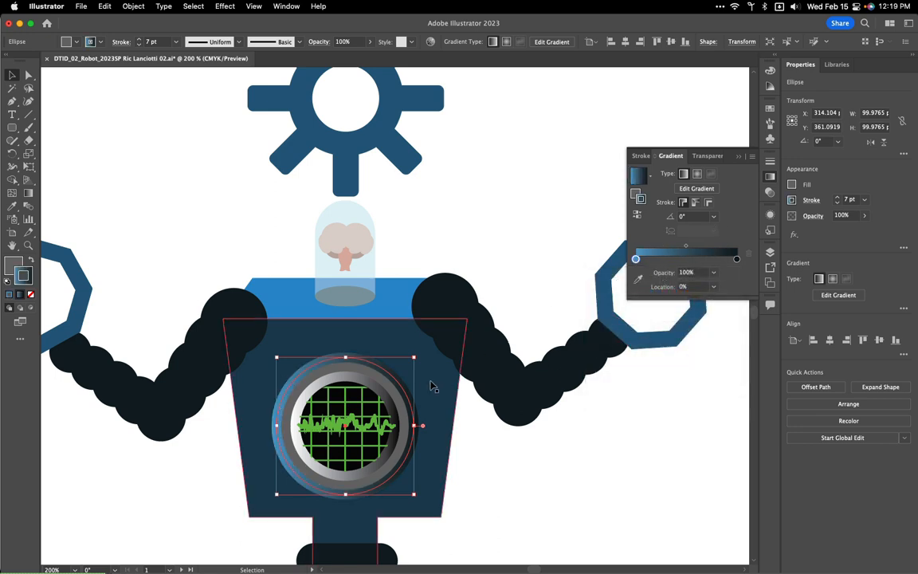
Step: Isolate the Display group and recolour the inner dial ring's stroke gradient to run from the near-black blue swatch to the light blue one
double_click(391, 392)
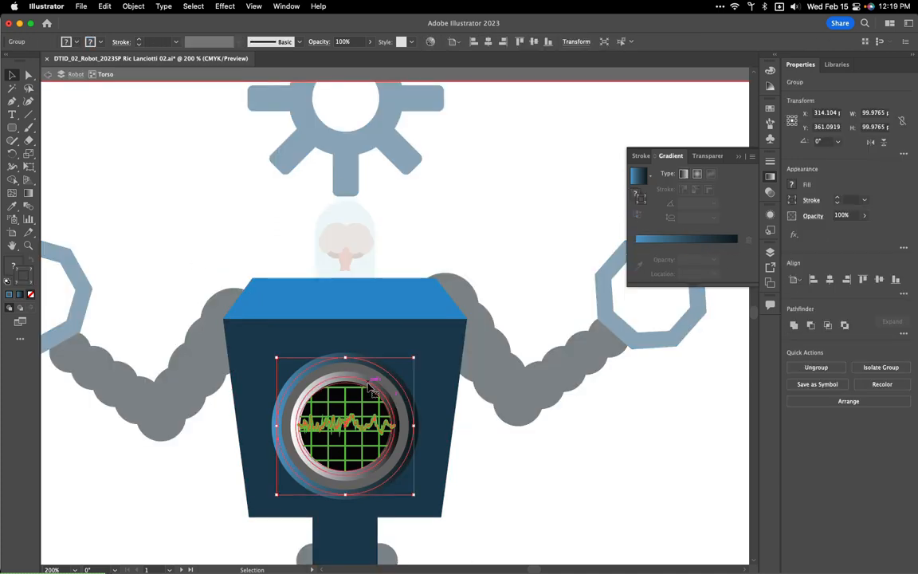
double_click(334, 350)
left_click(374, 388)
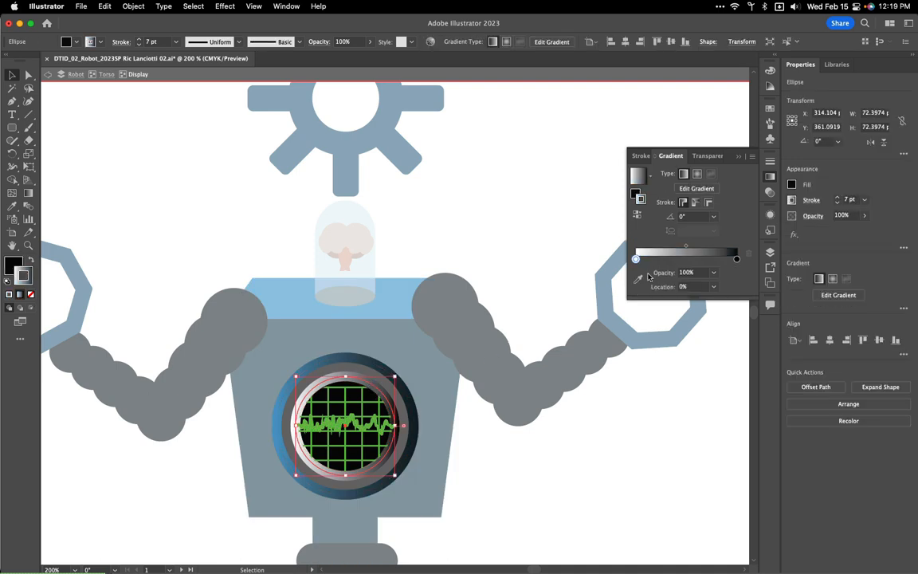
double_click(635, 261)
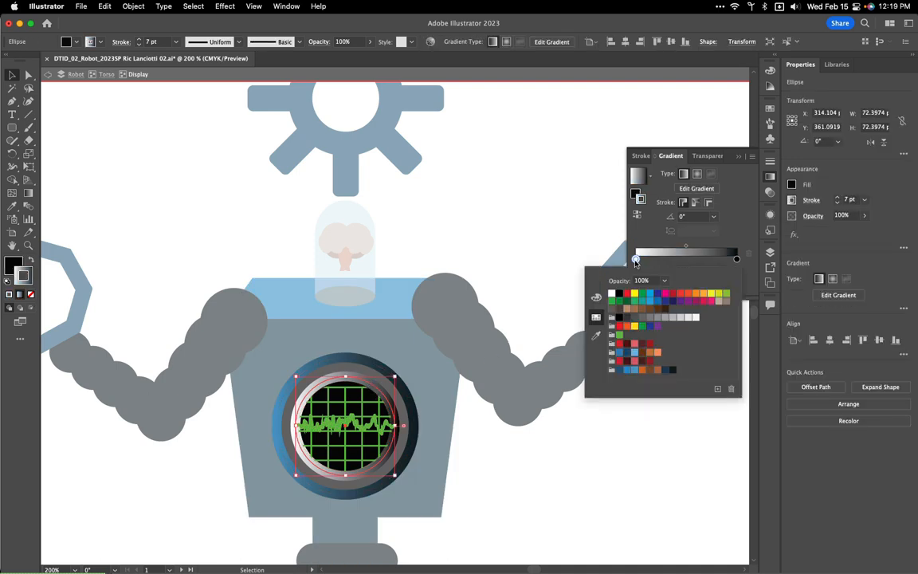
left_click(618, 371)
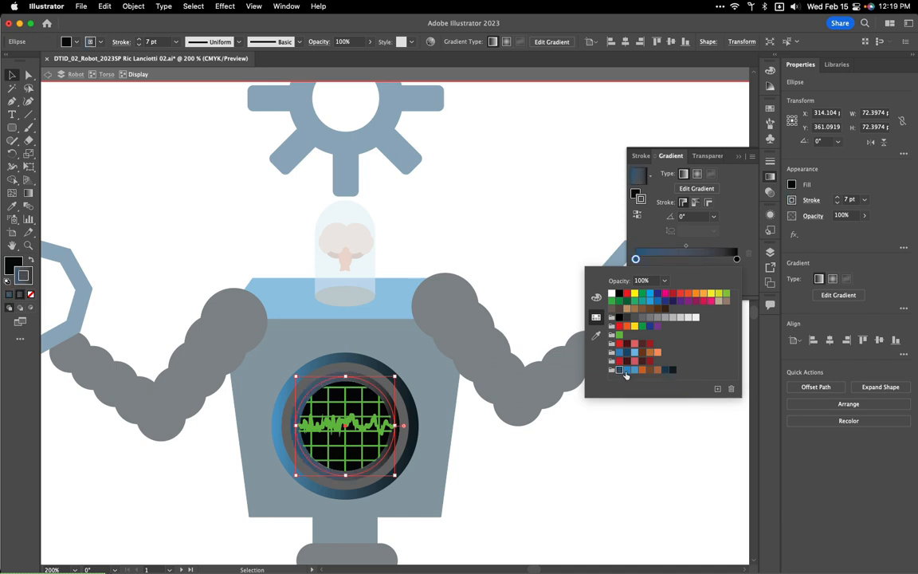
left_click(632, 371)
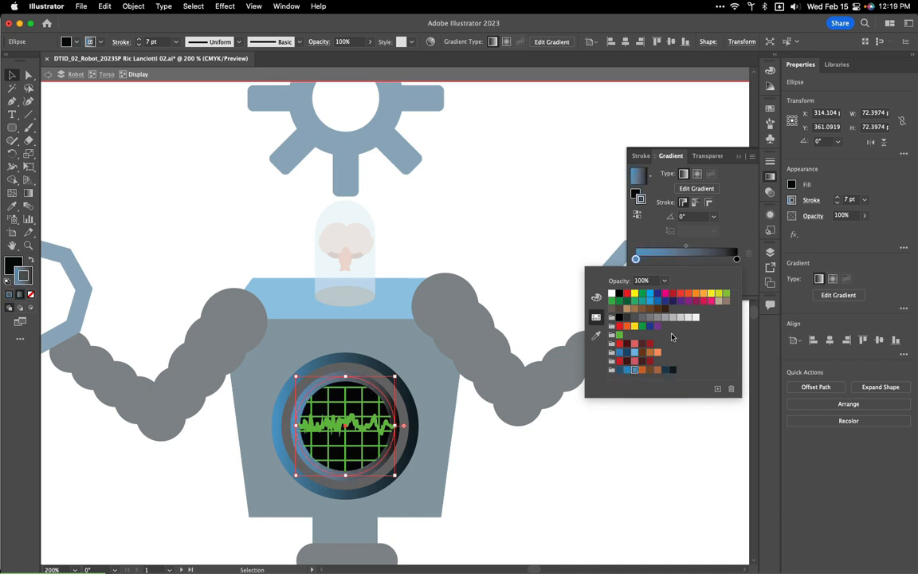
left_click(673, 371)
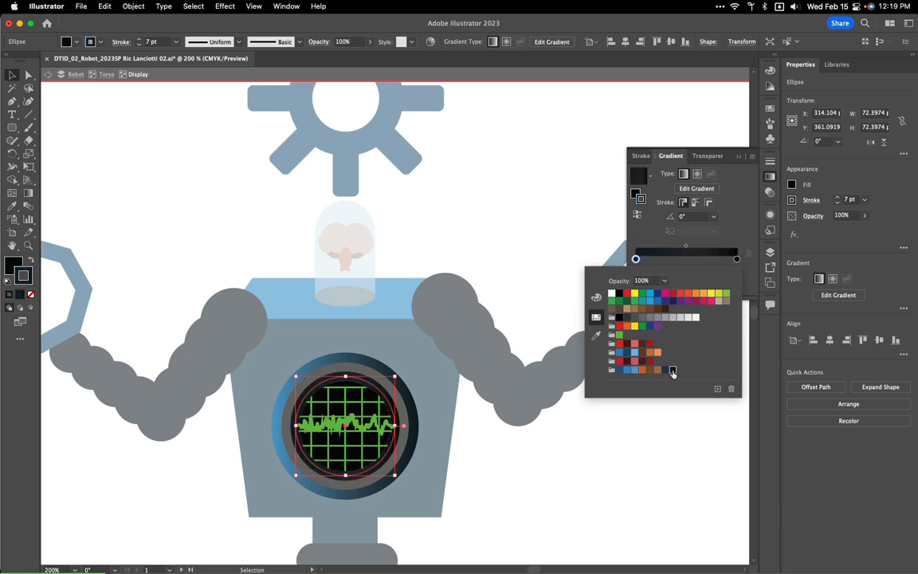
left_click(736, 260)
left_click(635, 372)
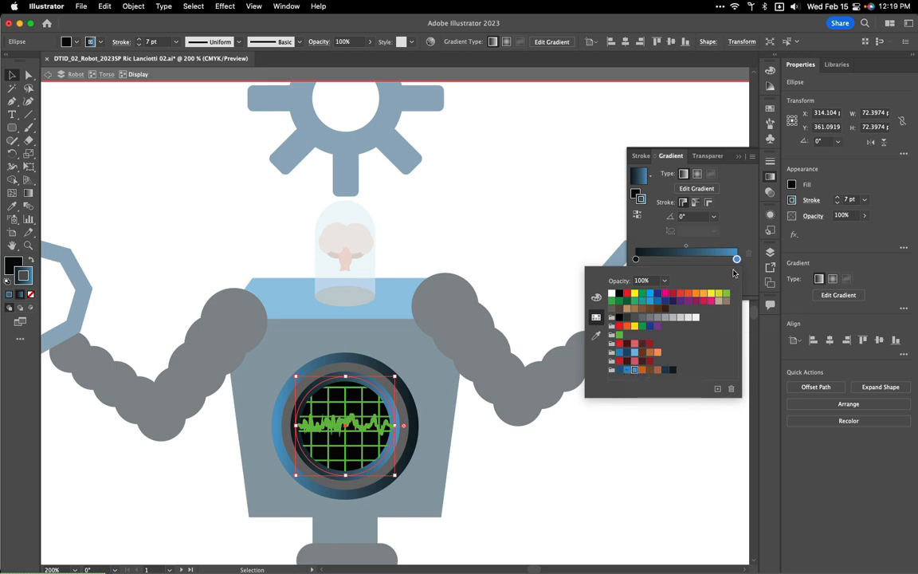
left_click(738, 232)
Step: Isolate the outer dial ellipse and fill it with the gear's dark blue swatch from the palette group
double_click(400, 408)
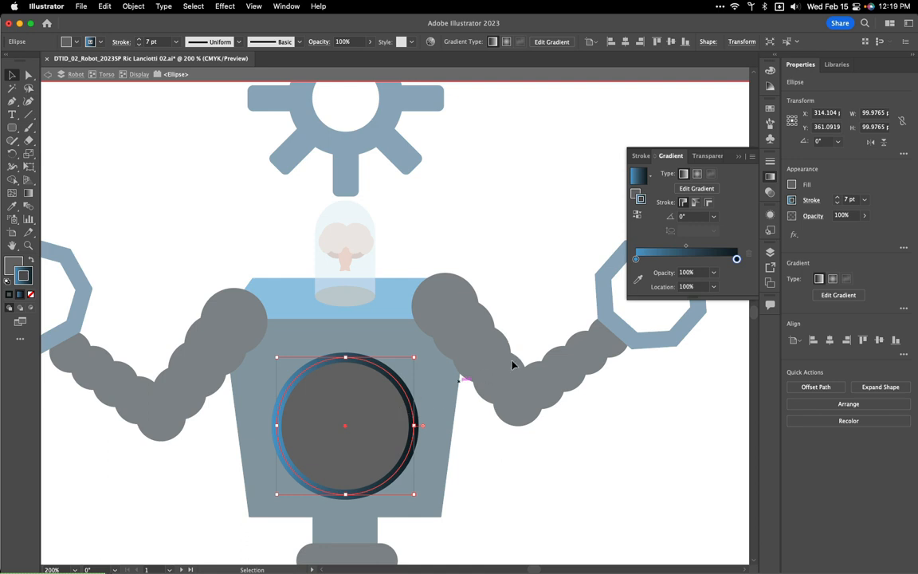
double_click(14, 265)
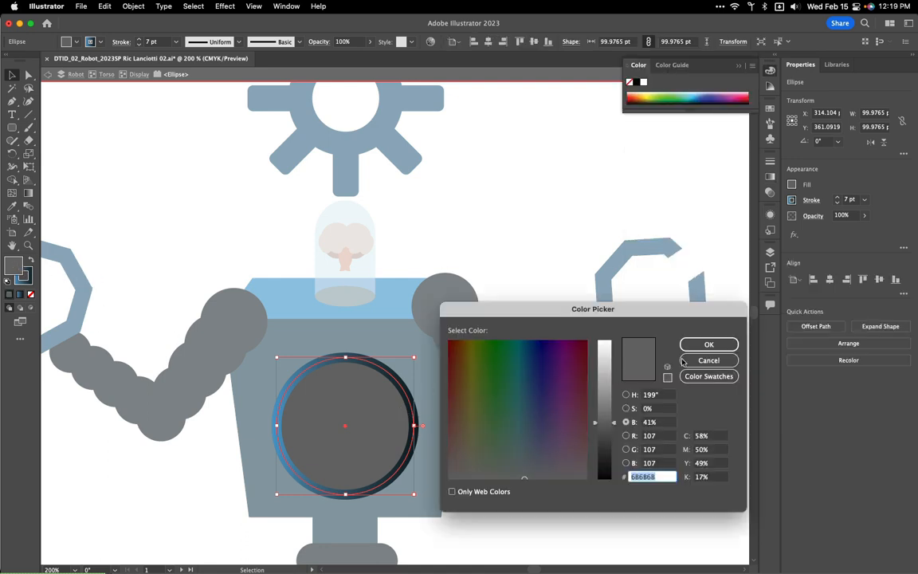
left_click(708, 376)
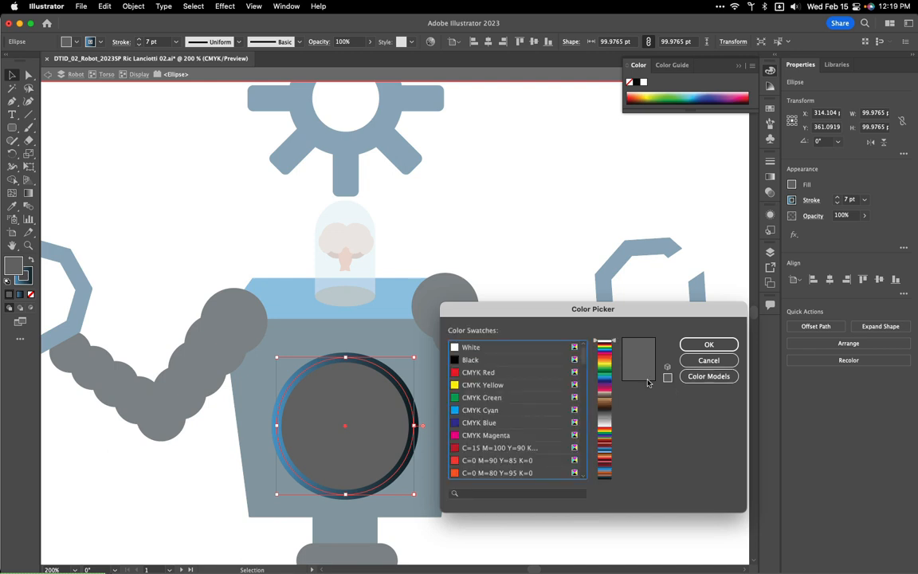
left_click(725, 360)
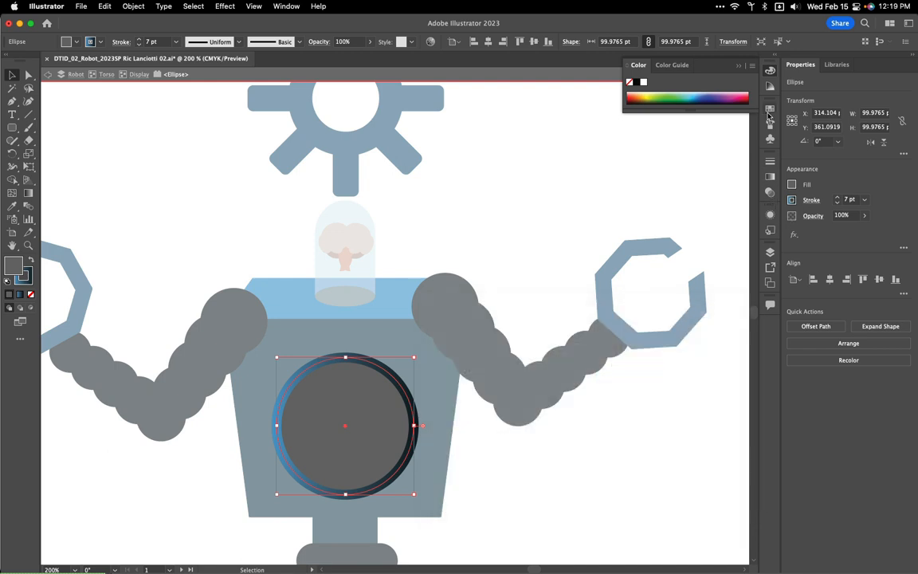
left_click(770, 109)
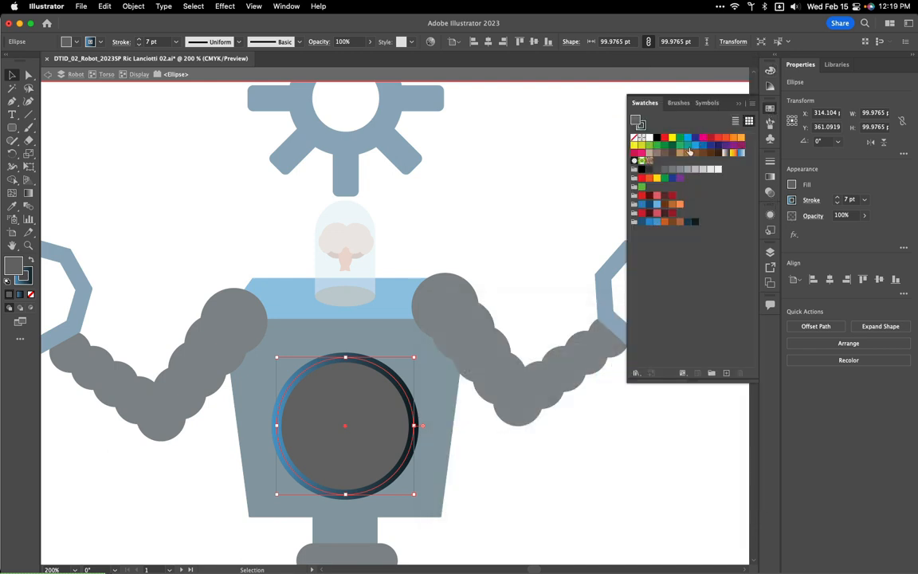
left_click(641, 222)
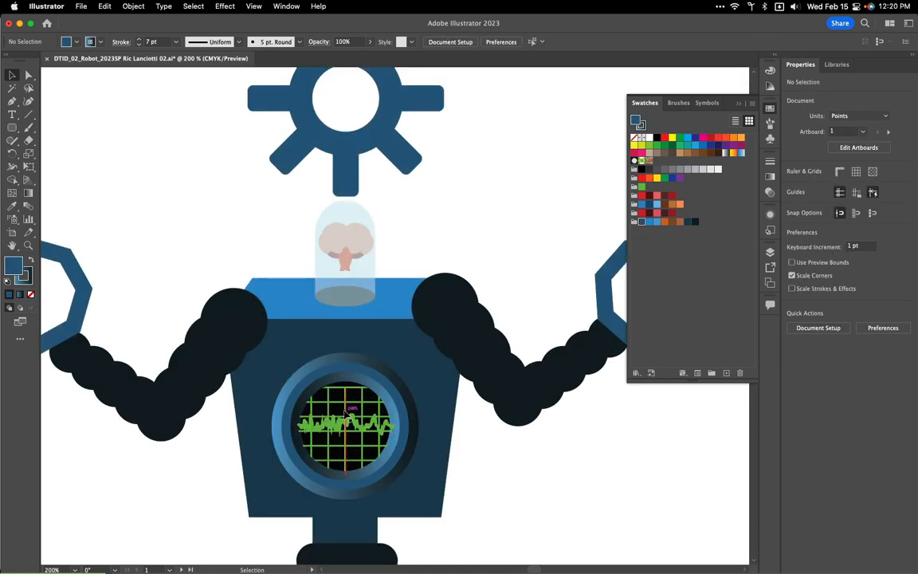
Step: Isolate the grid's clip group inside the Display group, change the green grid lines' stroke to the gear's dark blue swatch, and leave isolation mode
double_click(345, 408)
left_click(347, 409)
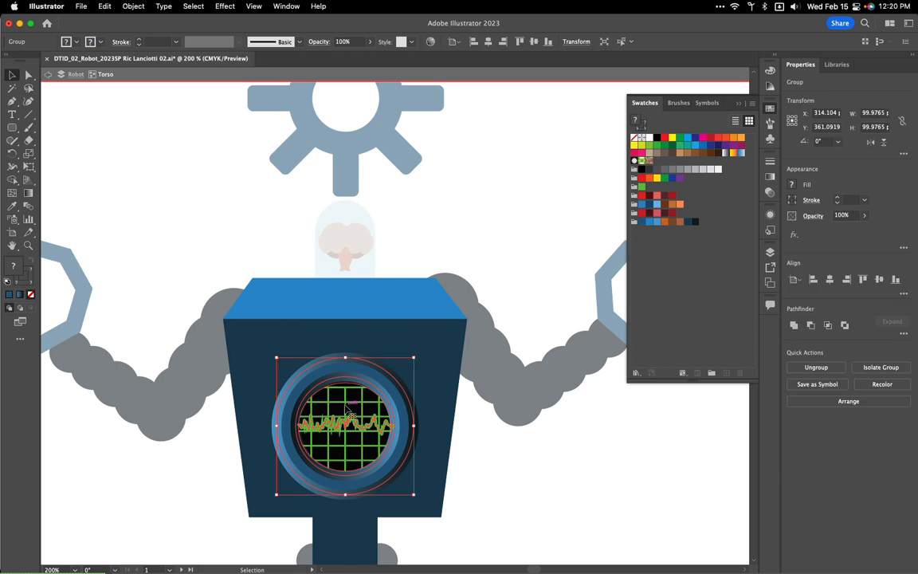
double_click(349, 408)
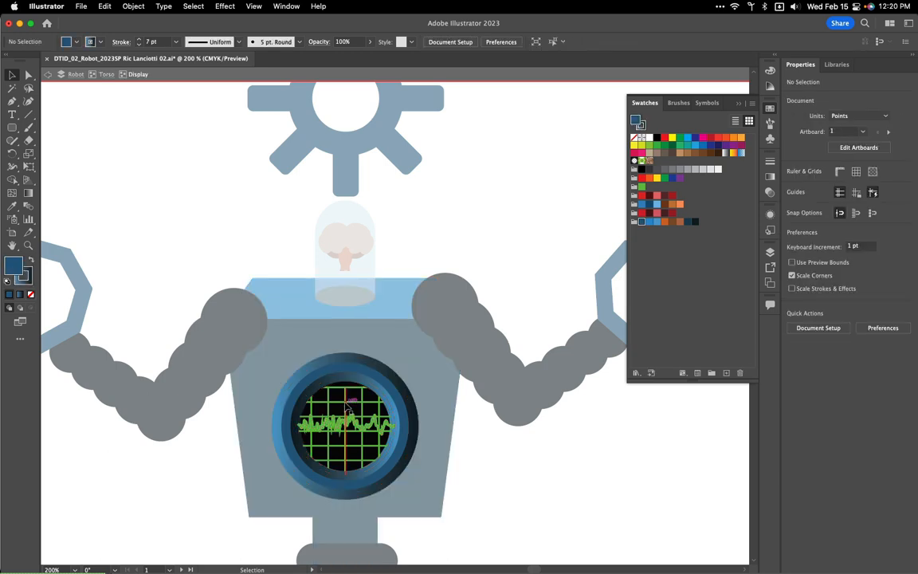
left_click(348, 408)
double_click(348, 406)
left_click(348, 406)
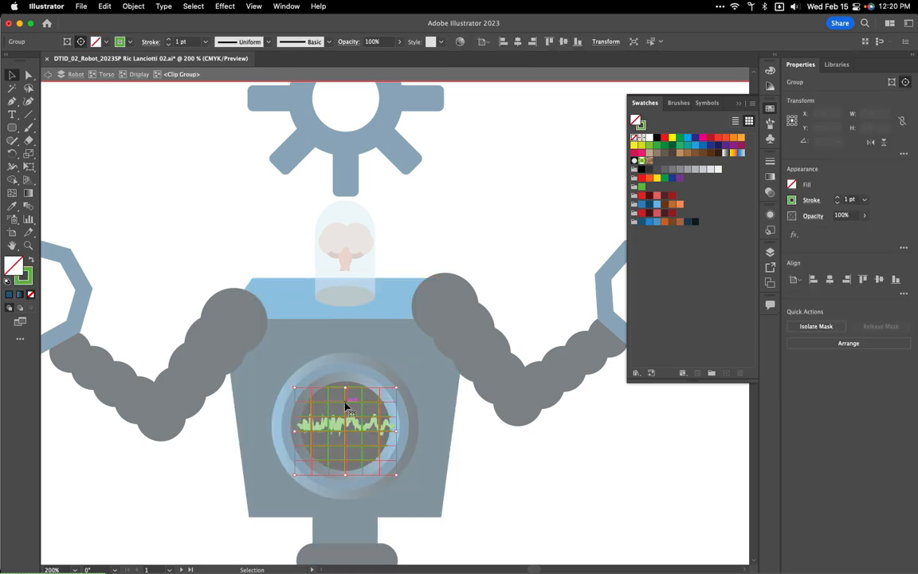
left_click(642, 222)
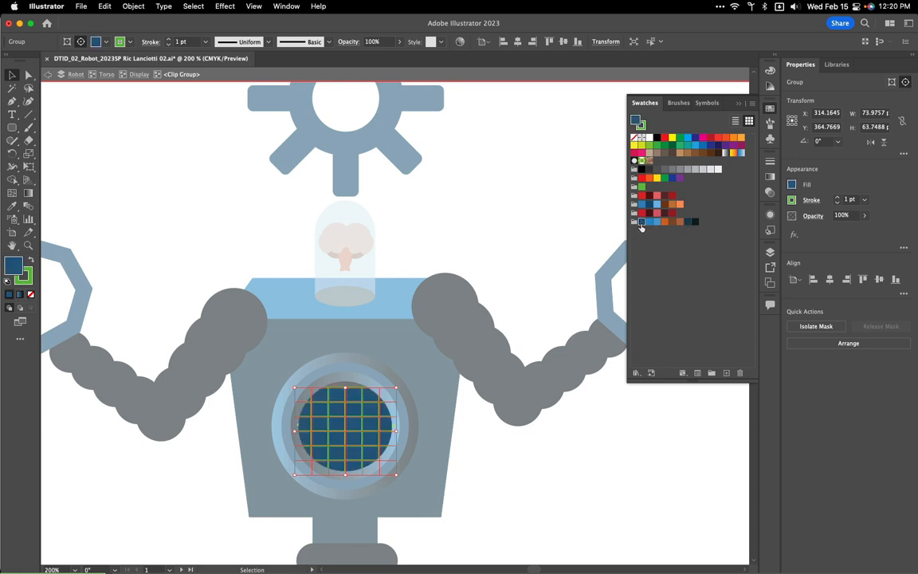
key("super+z")
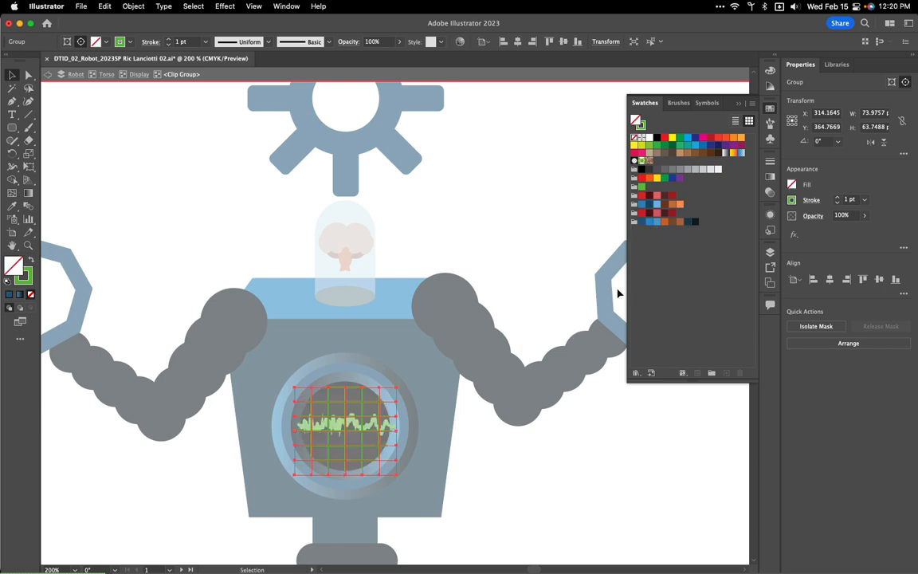
left_click(23, 274)
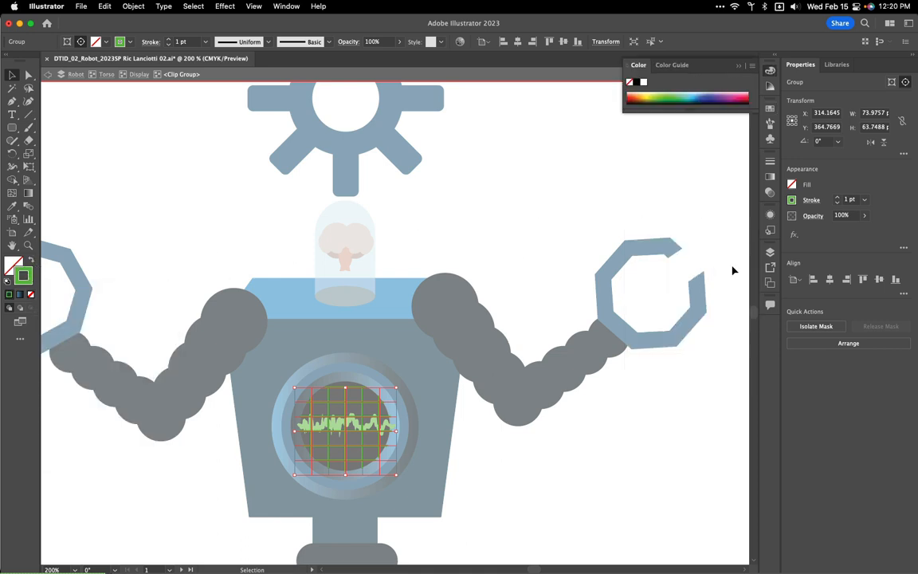
left_click(770, 107)
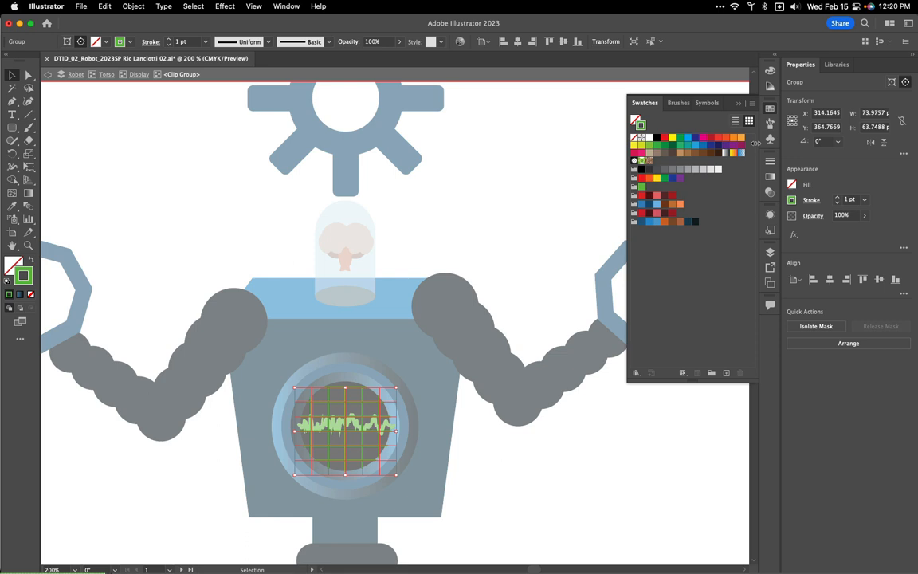
left_click(642, 223)
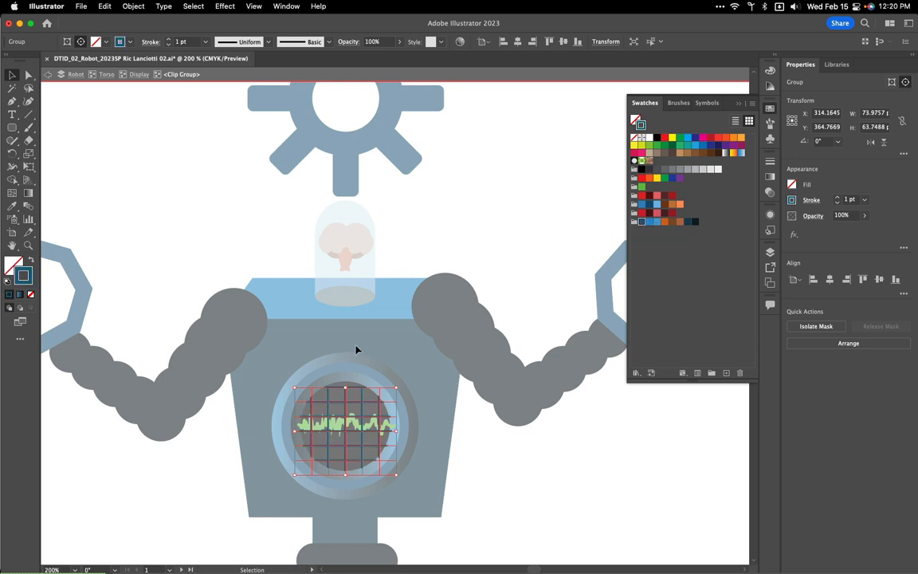
double_click(478, 245)
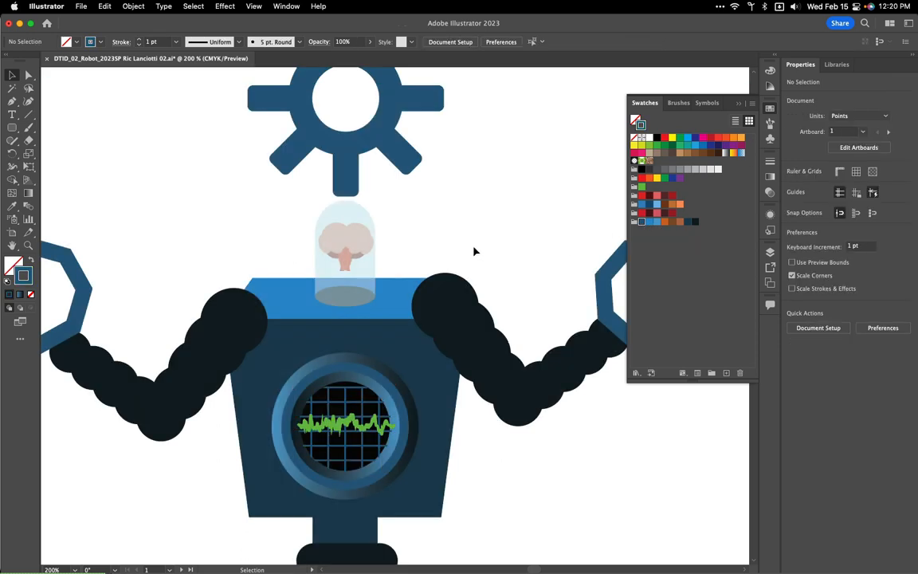
Step: Isolate the Display group, change the green waveform's stroke to the palette group's orange swatch, and leave isolation mode
left_click(384, 429)
double_click(384, 429)
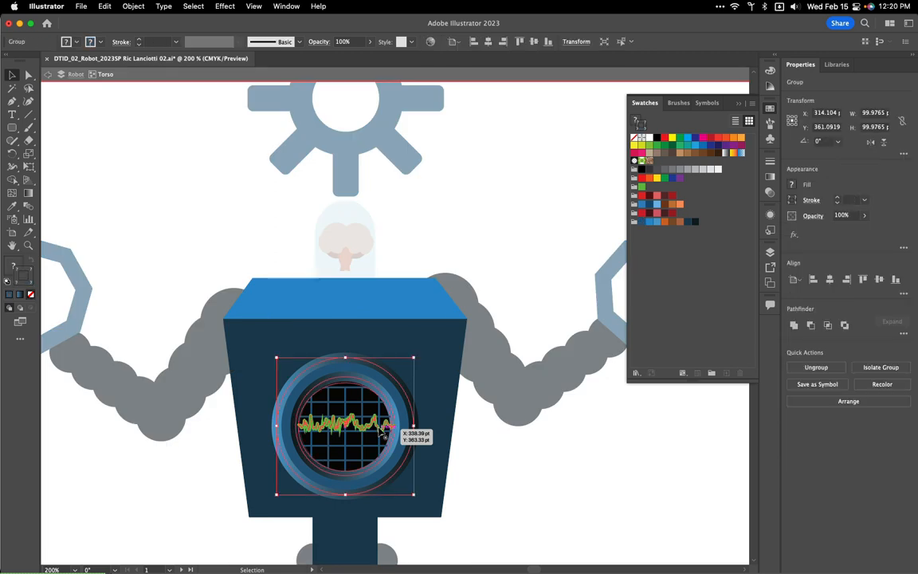
double_click(382, 429)
left_click(378, 427)
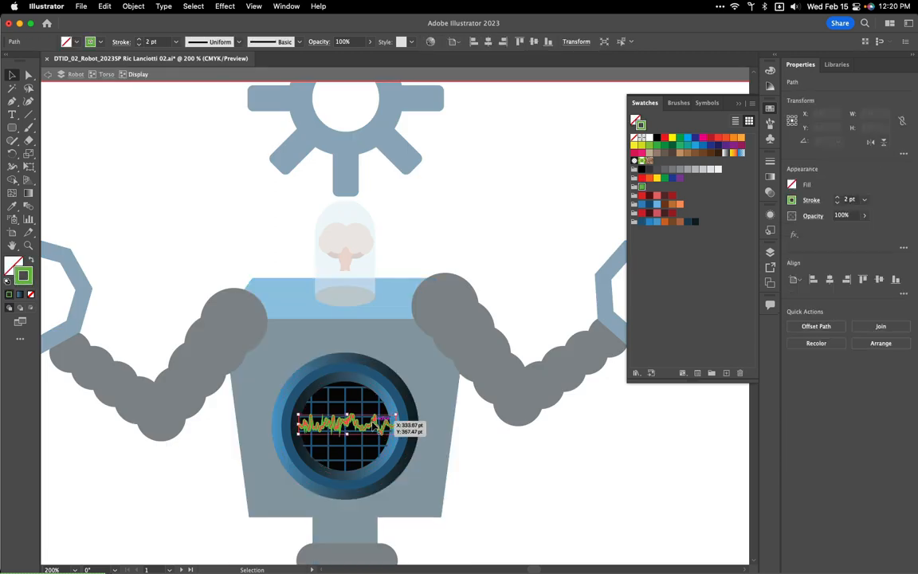
left_click(664, 223)
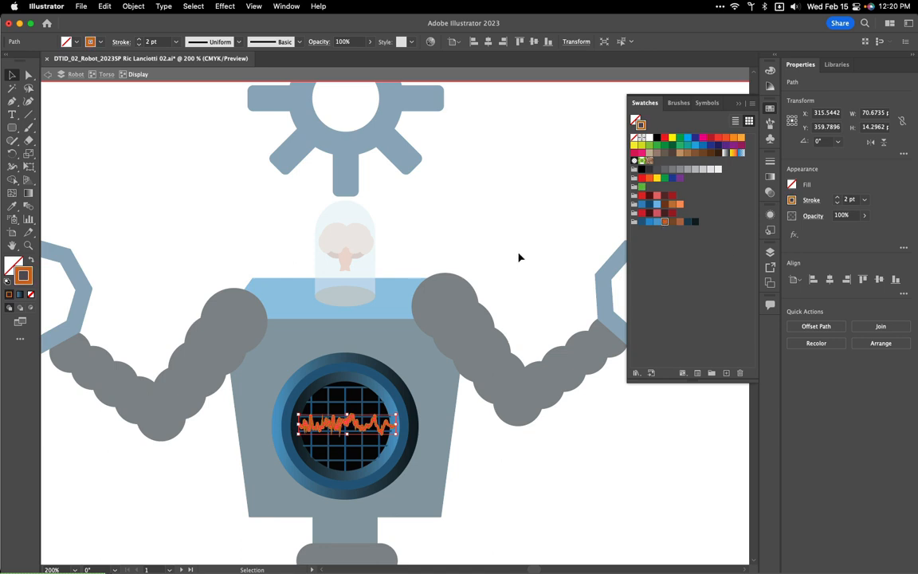
double_click(518, 256)
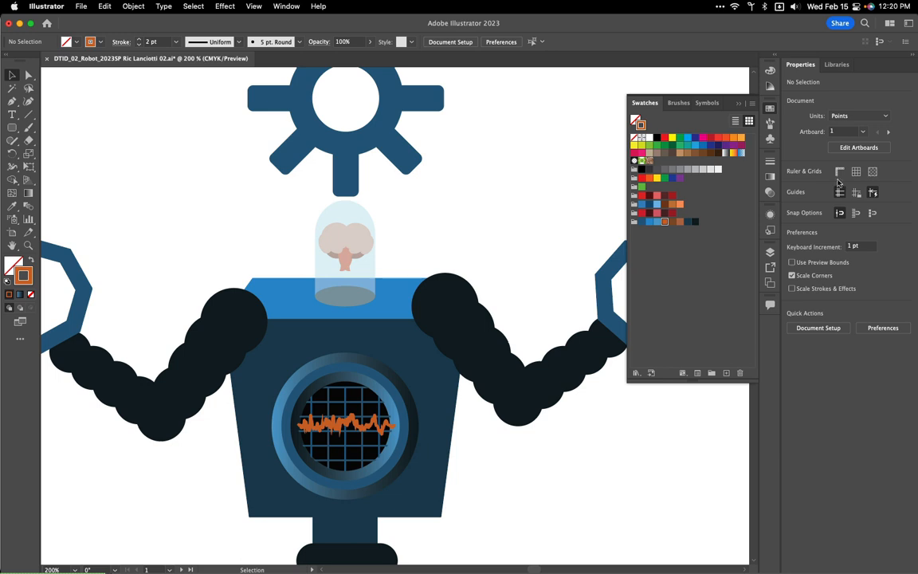
Step: Collapse Torso and expand the Head group down to the brain in the Robot layer, hide the translucent glass dome, and clear the selection
left_click(769, 252)
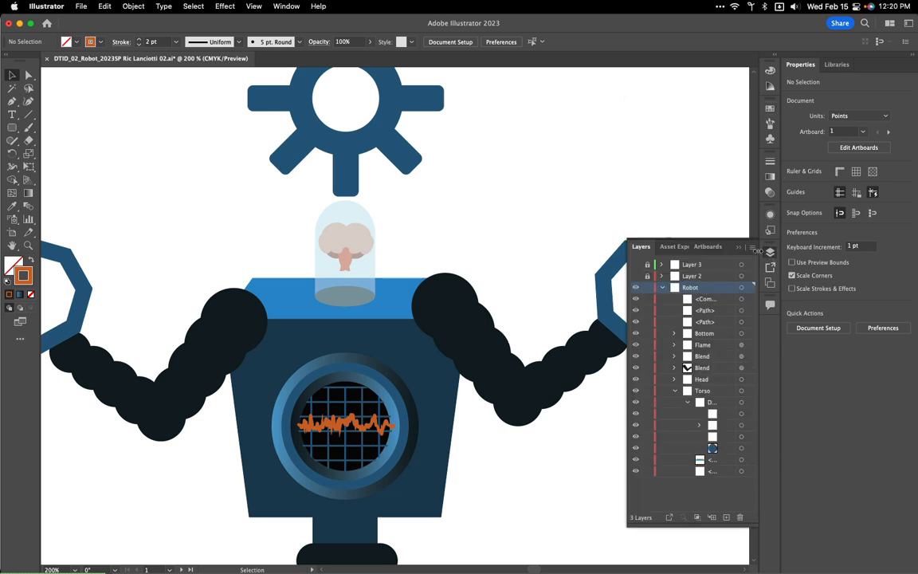
left_click(673, 391)
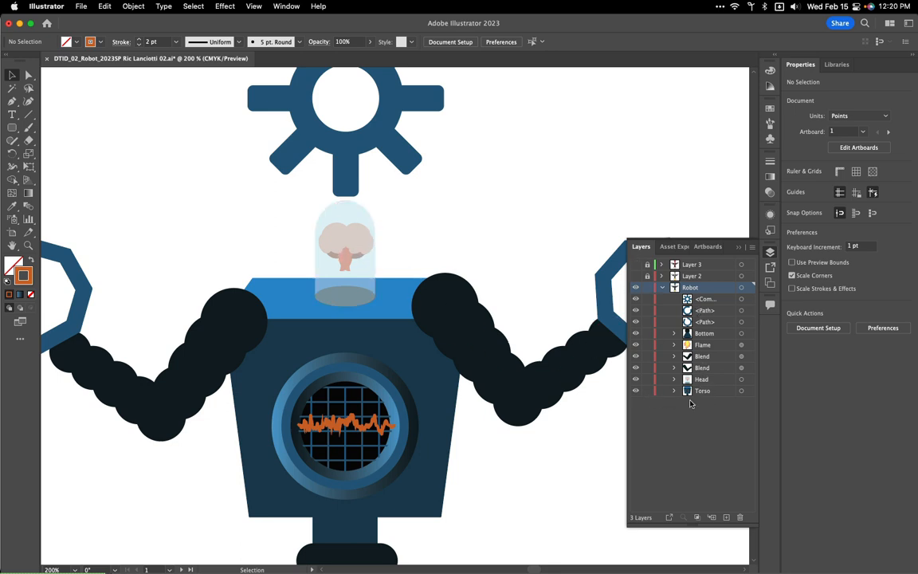
left_click(674, 379)
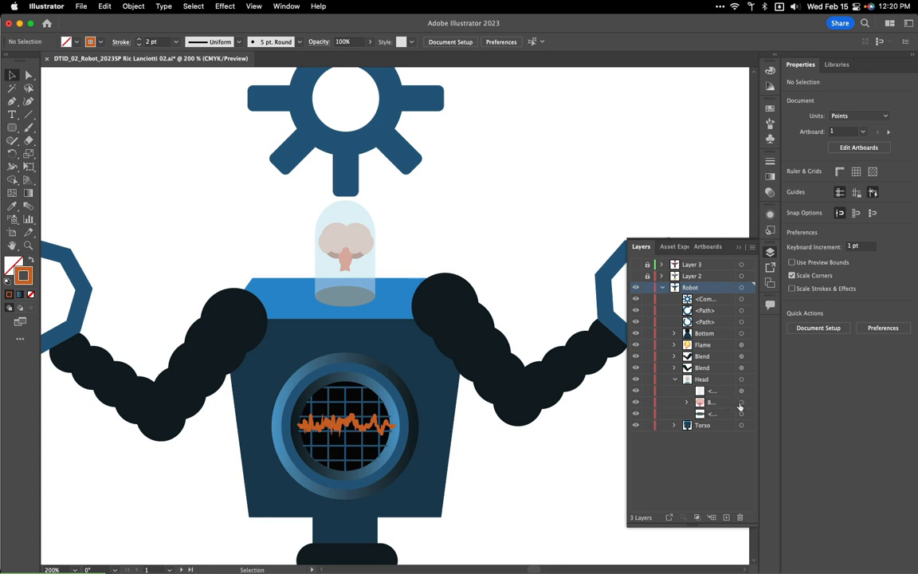
left_click(740, 403)
left_click(688, 404)
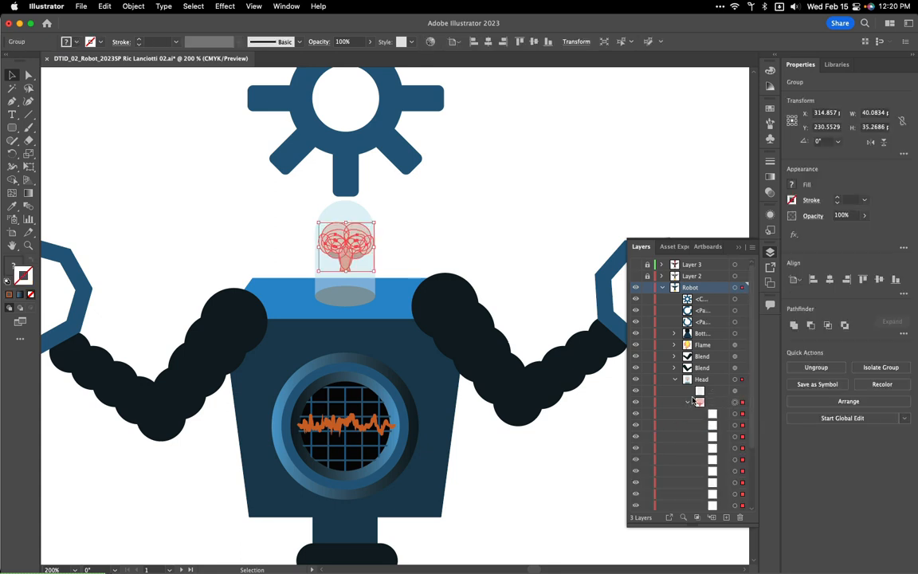
left_click(635, 391)
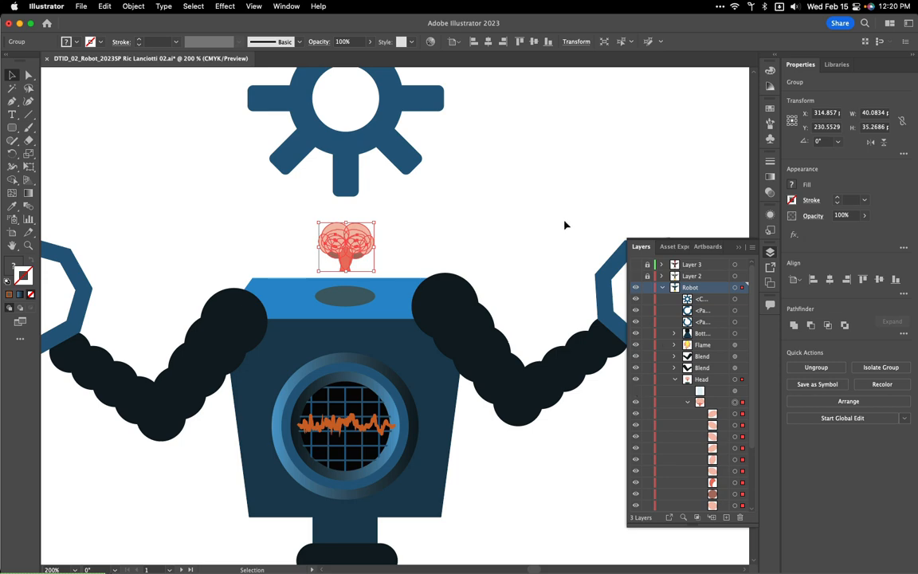
left_click(470, 234)
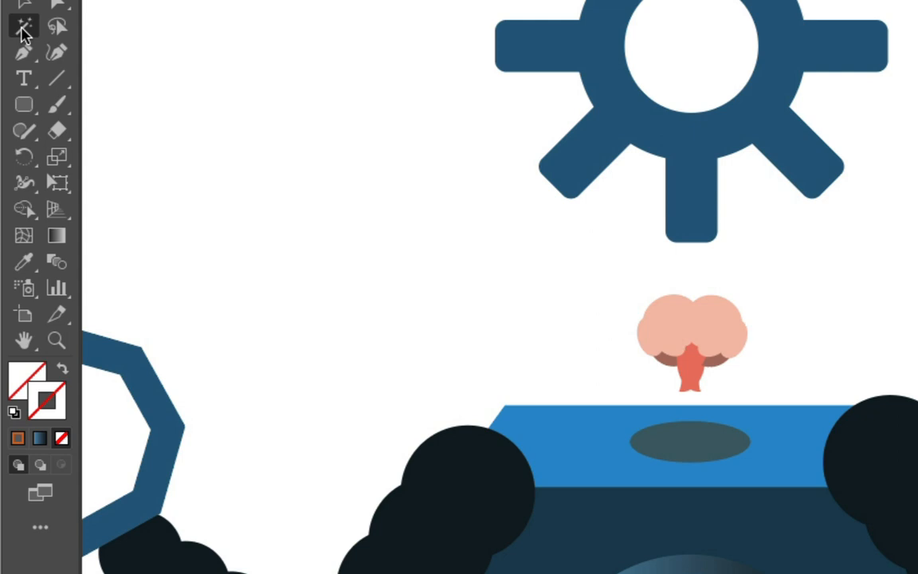
Step: Set the Magic Wand tool's Fill Color tolerance to 0
double_click(23, 30)
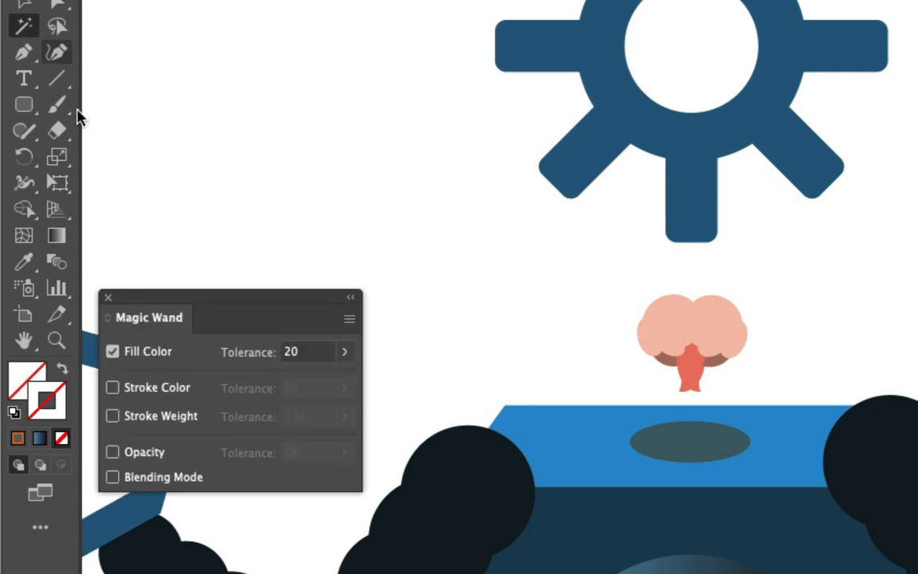
left_click(344, 351)
left_click_drag(276, 379, 238, 379)
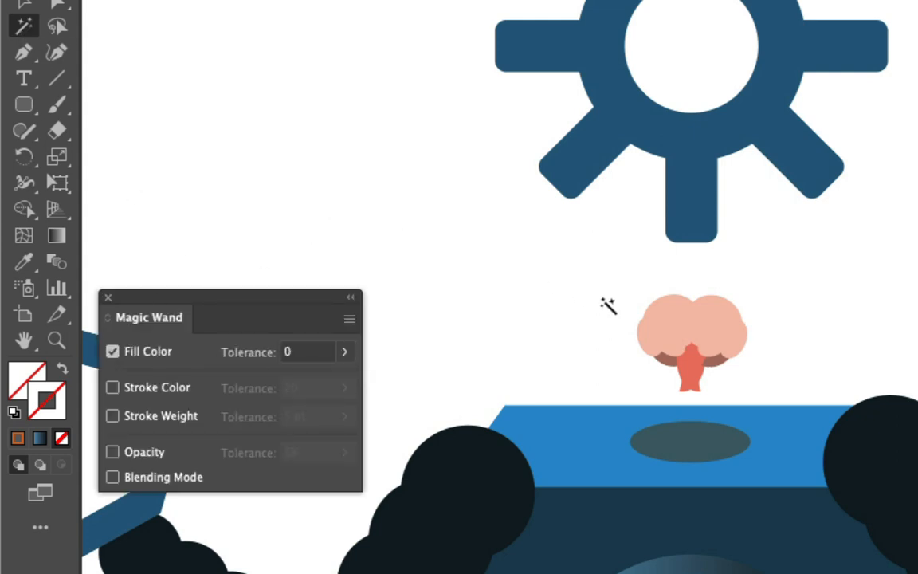
Step: Select the brain's light pink shapes by matching fill and change them to a more saturated pink, about EFA897
left_click(697, 296)
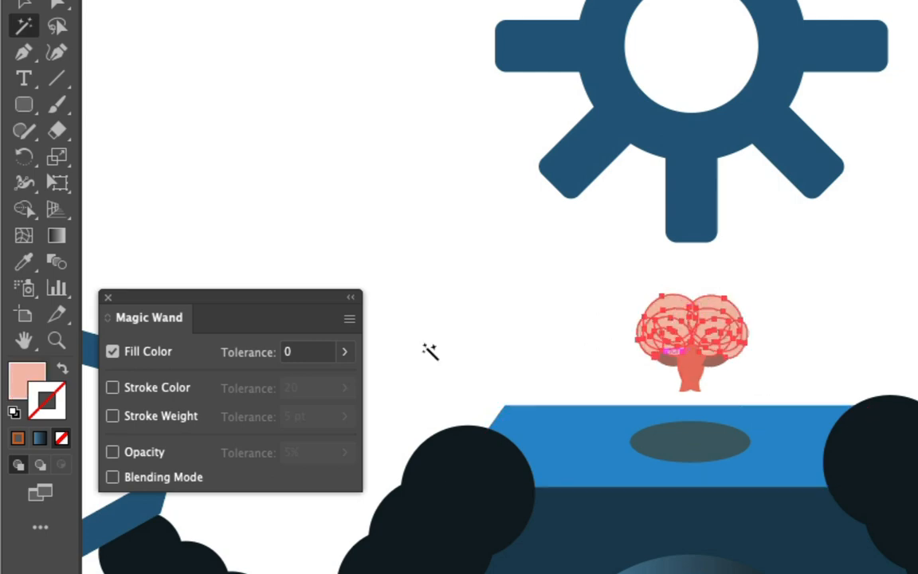
double_click(22, 379)
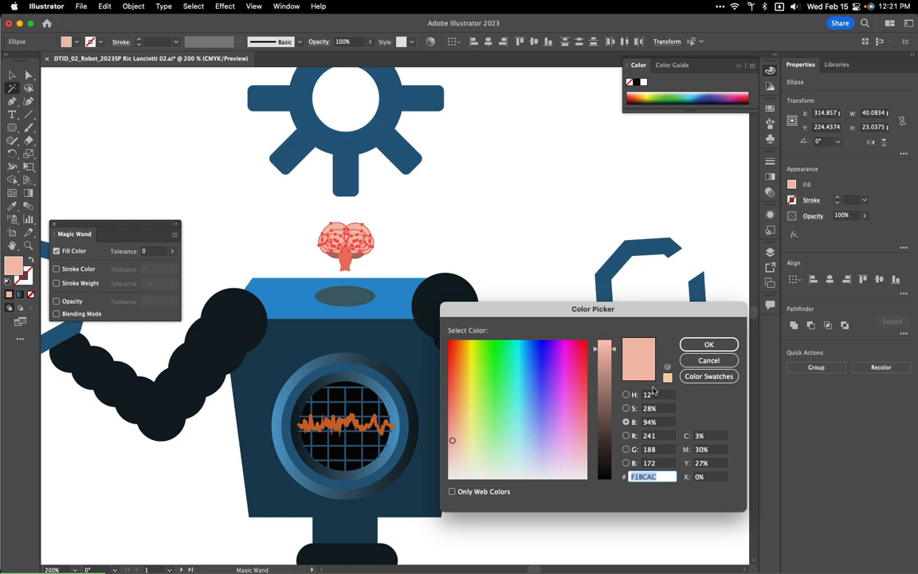
left_click(627, 395)
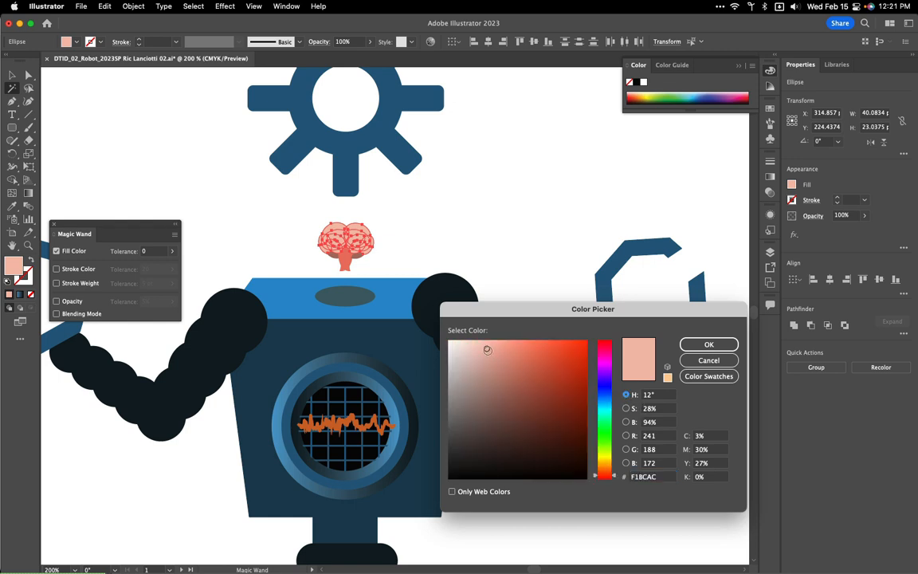
left_click_drag(487, 349, 532, 348)
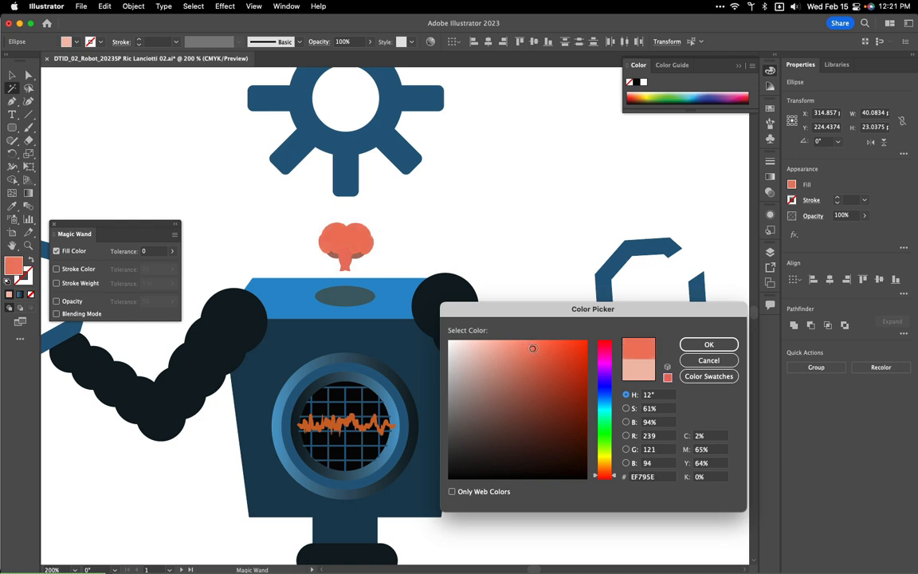
left_click(626, 423)
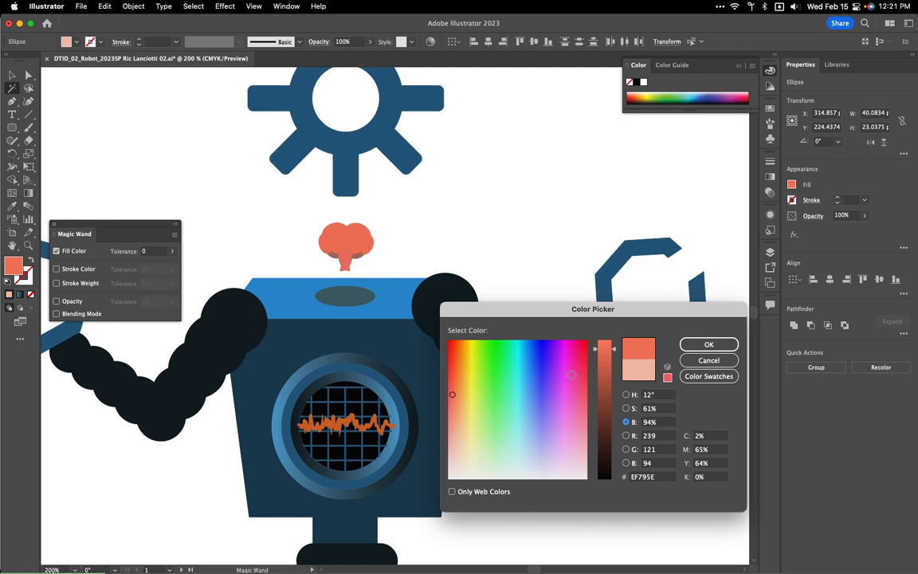
left_click(625, 408)
left_click_drag(611, 396, 611, 436)
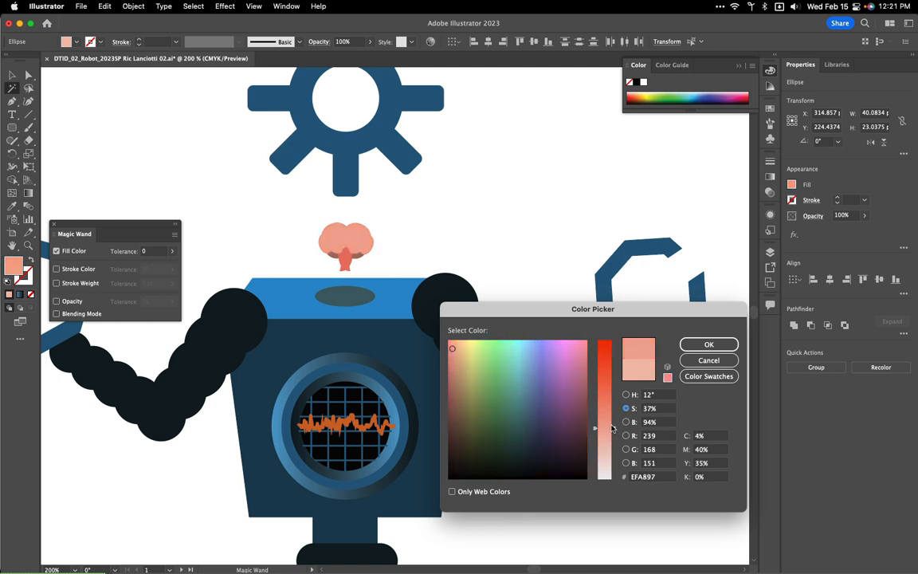
left_click(700, 344)
Step: Select the brown shadow ellipses under the brain and set their fill colour to A88C63
left_click(346, 260)
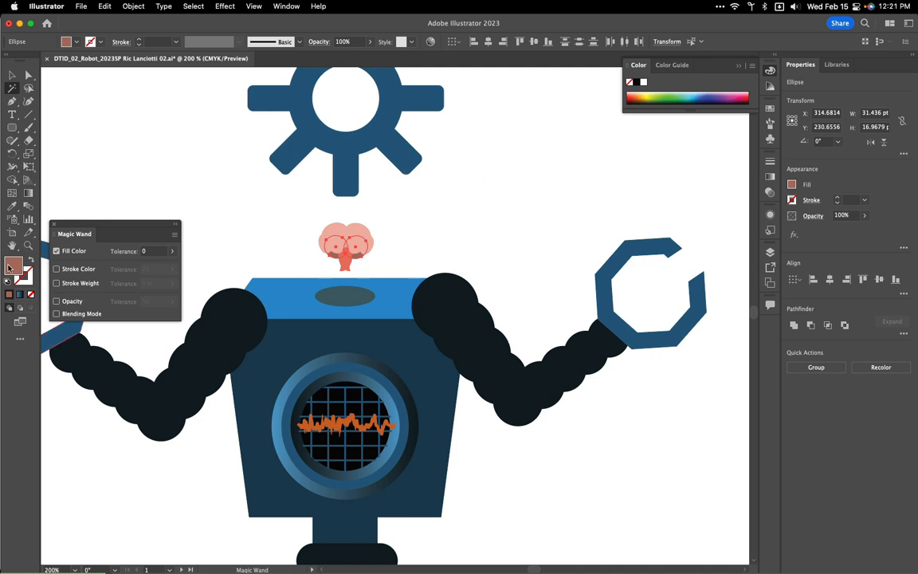
double_click(12, 267)
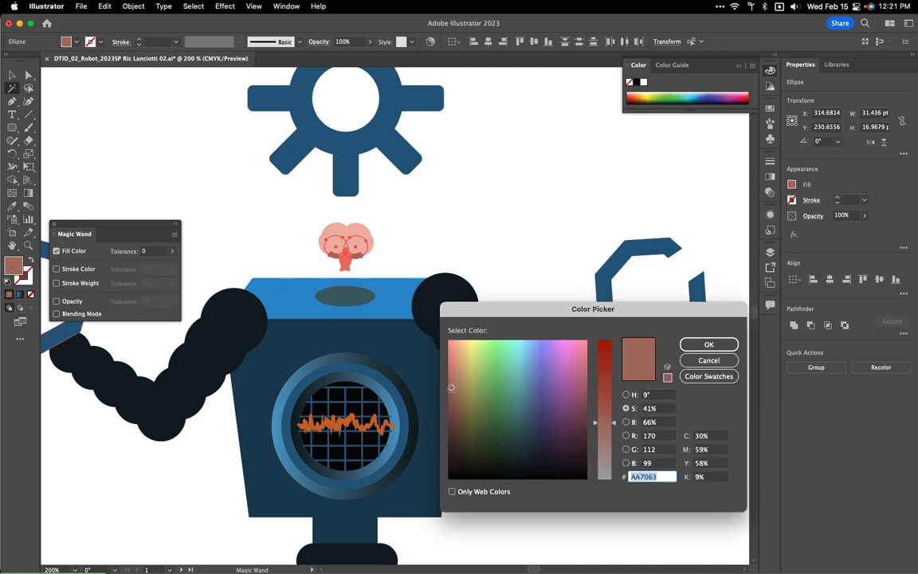
type("A88C63")
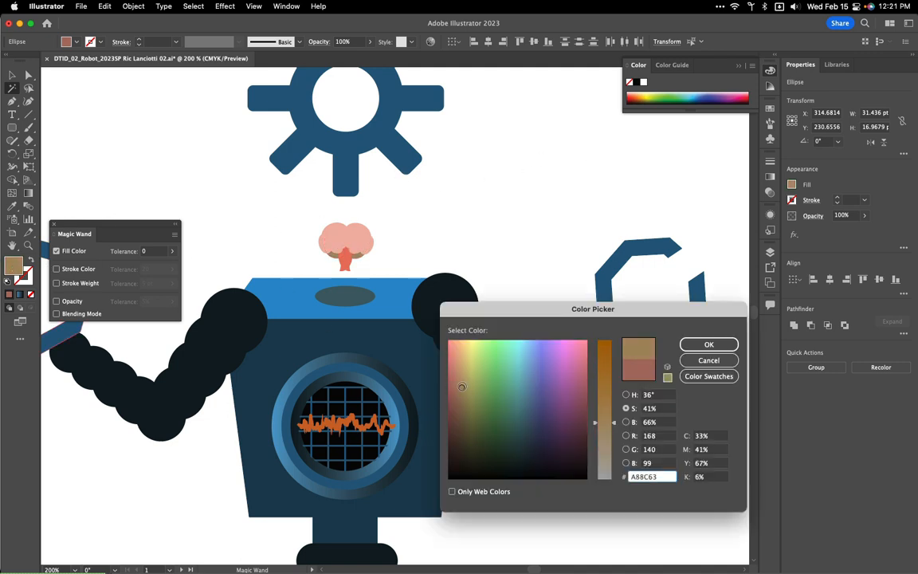
left_click(723, 348)
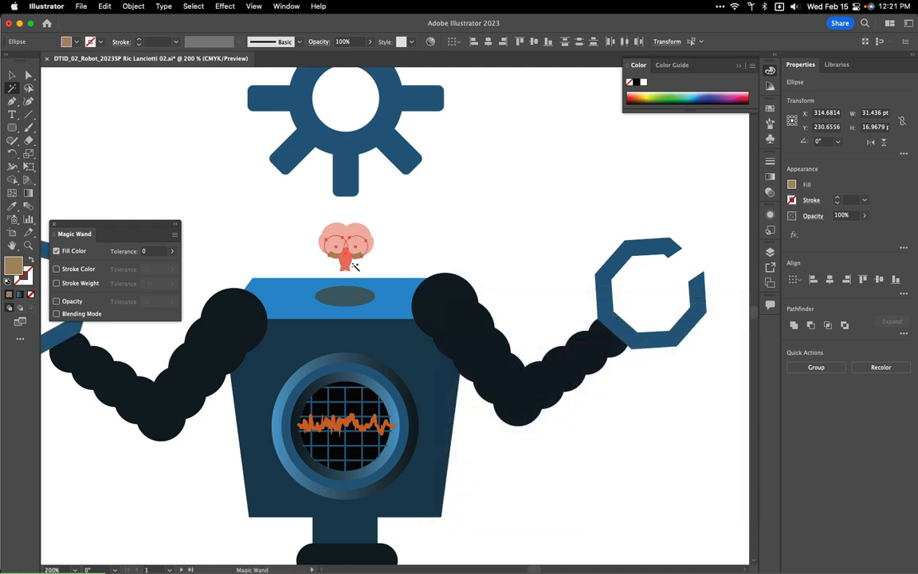
Step: Set the red brain stem's fill colour to E2A364 and show the hidden glass dome again
left_click(345, 258)
double_click(12, 267)
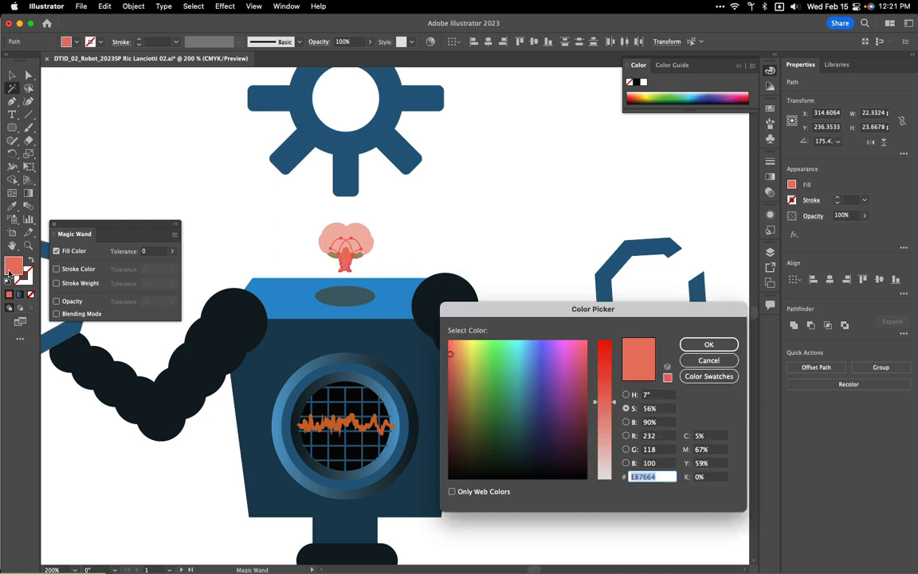
type("E2A364")
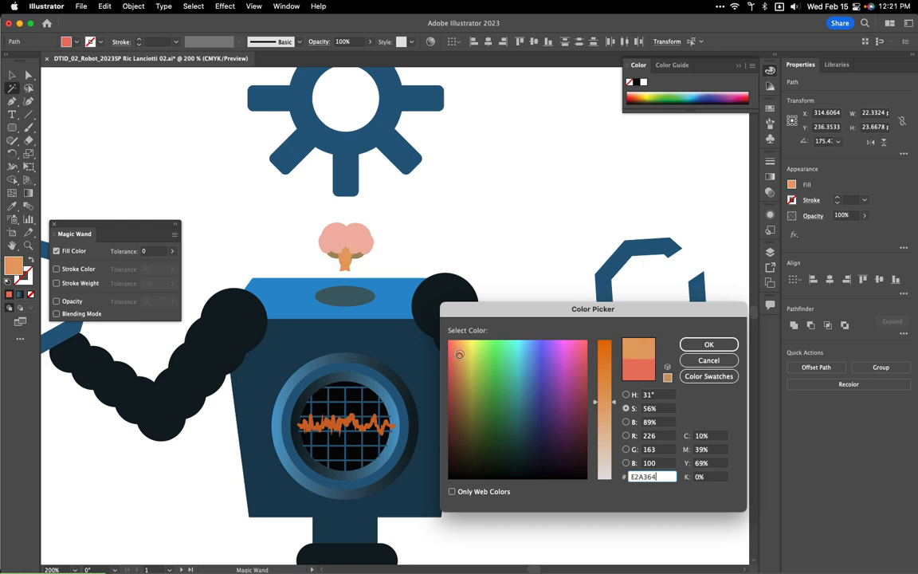
left_click(710, 343)
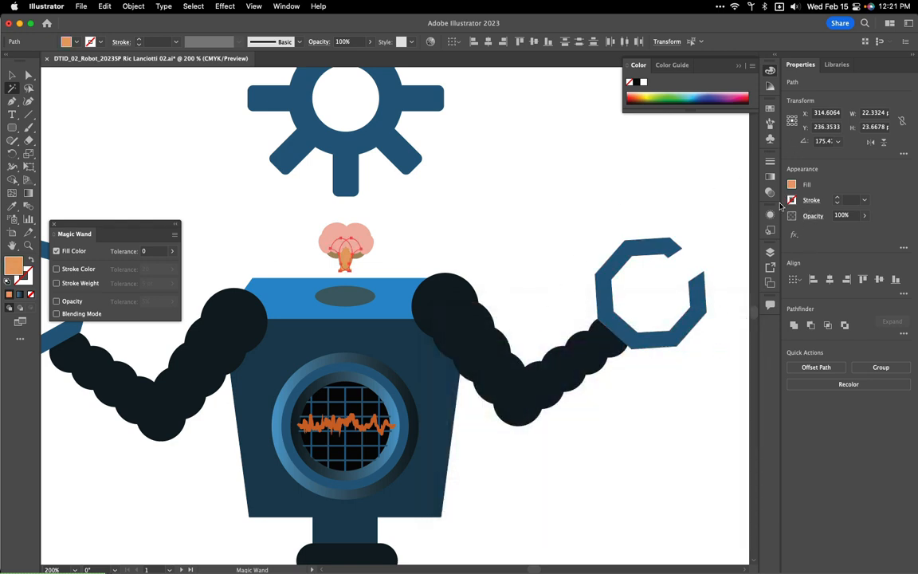
left_click(770, 252)
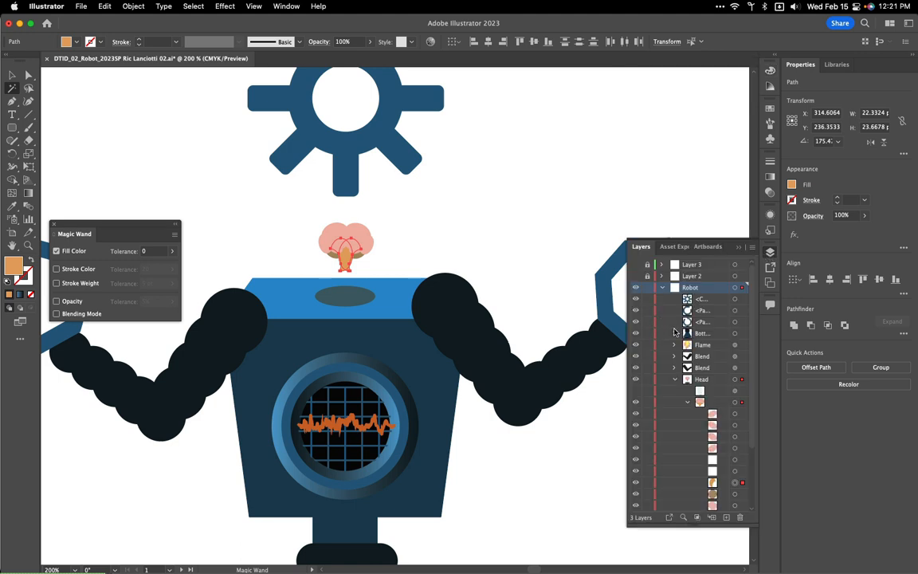
left_click(636, 390)
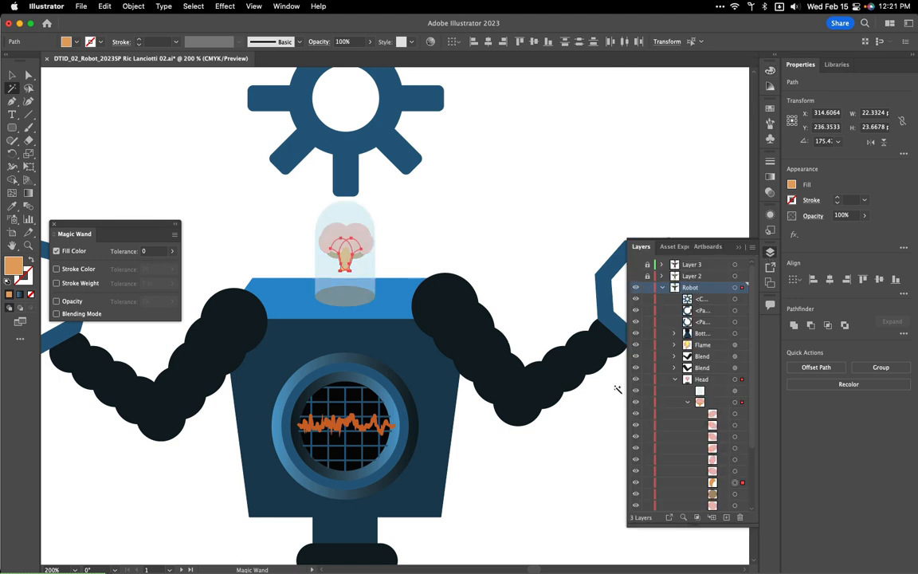
Step: Isolate the Flame blend and change its inner yellow shape's fill to light blue 8DEAFF
scroll(506, 434, "down", 10)
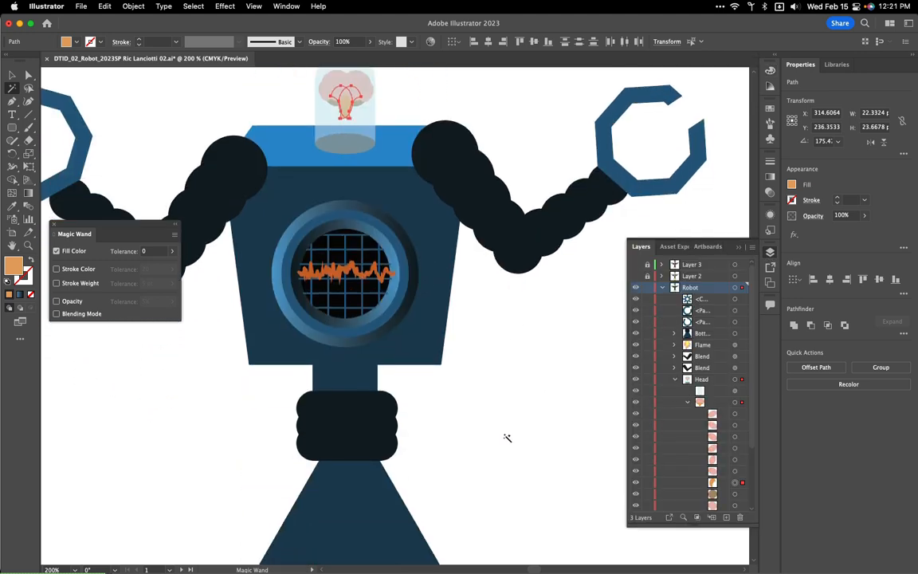
left_click(9, 76)
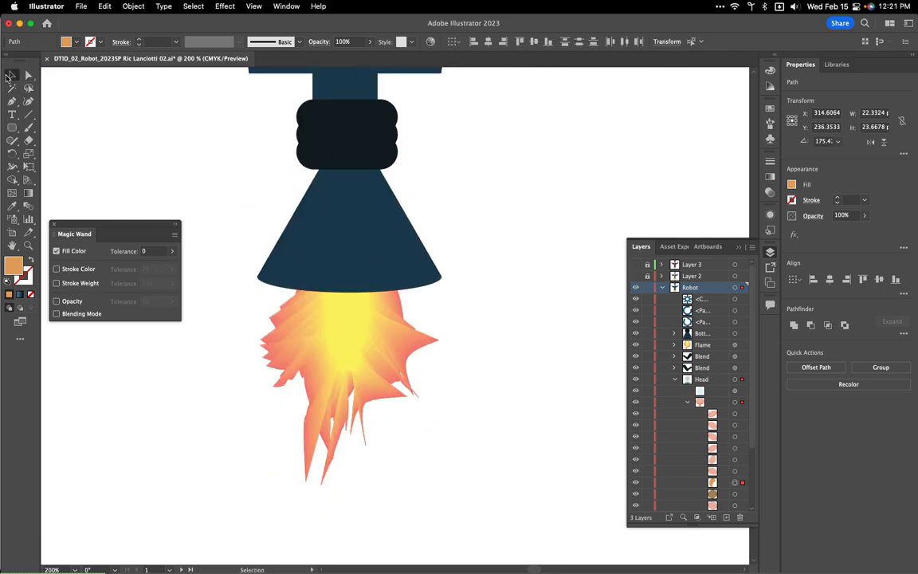
left_click(343, 342)
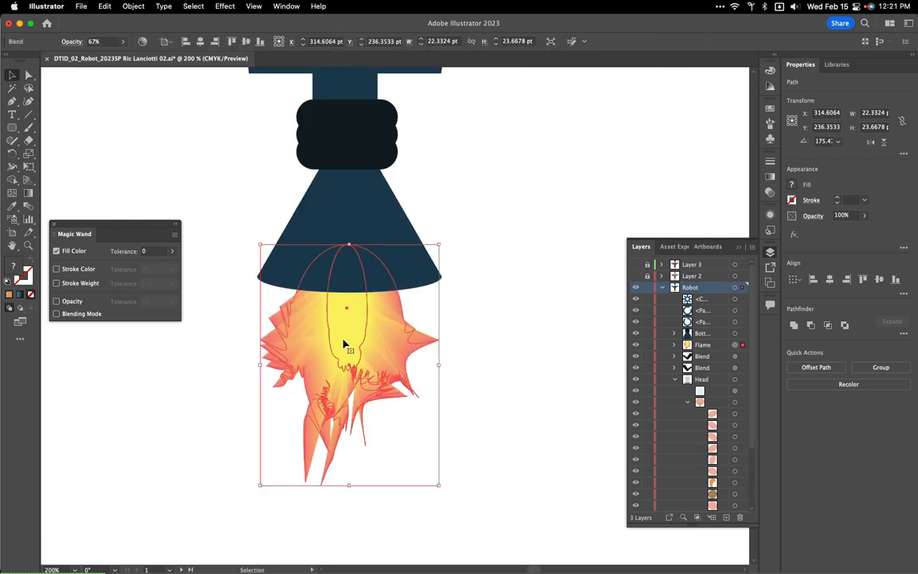
double_click(355, 340)
left_click(348, 342)
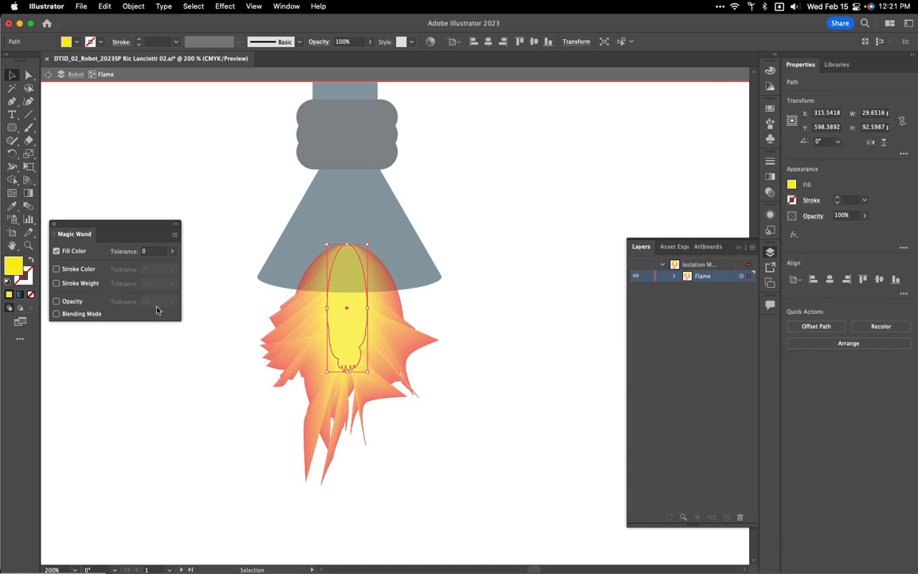
double_click(13, 268)
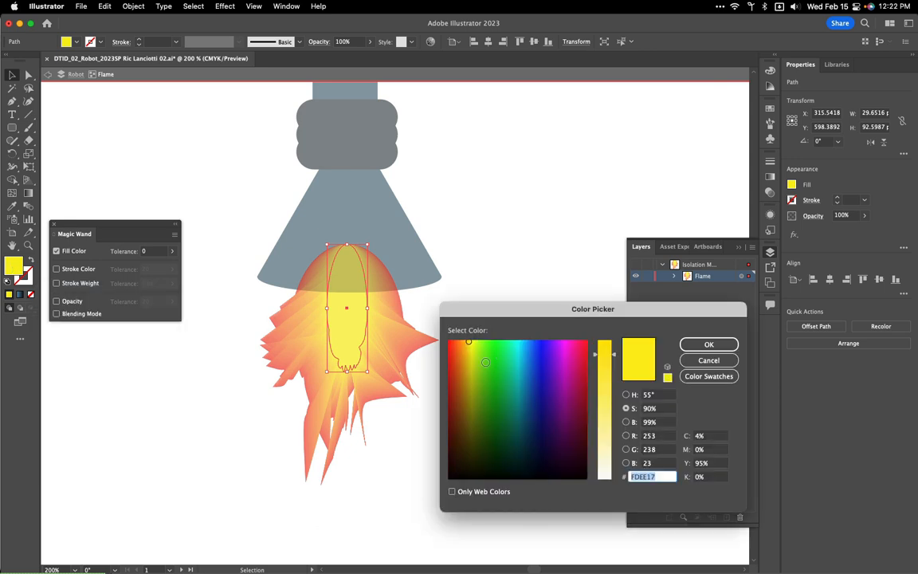
left_click_drag(513, 348, 522, 341)
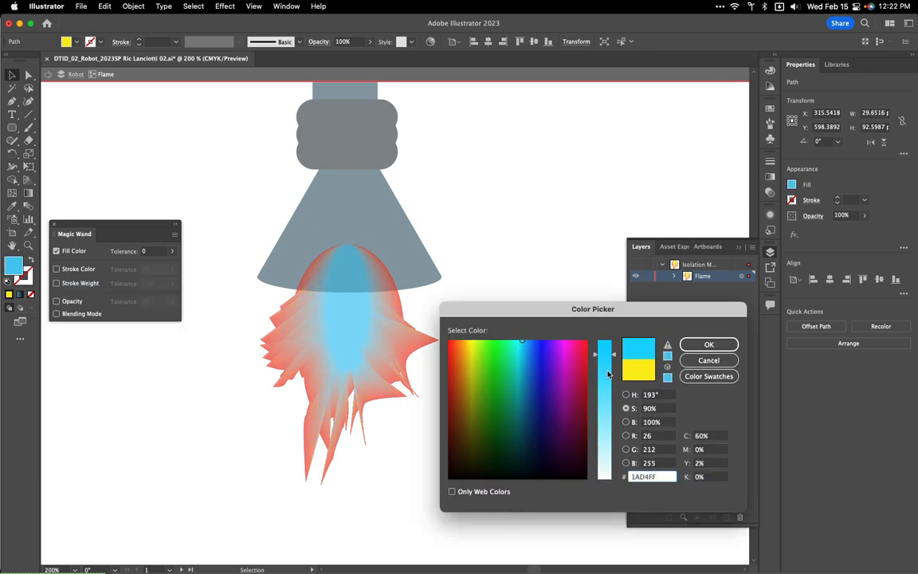
left_click_drag(608, 374, 608, 417)
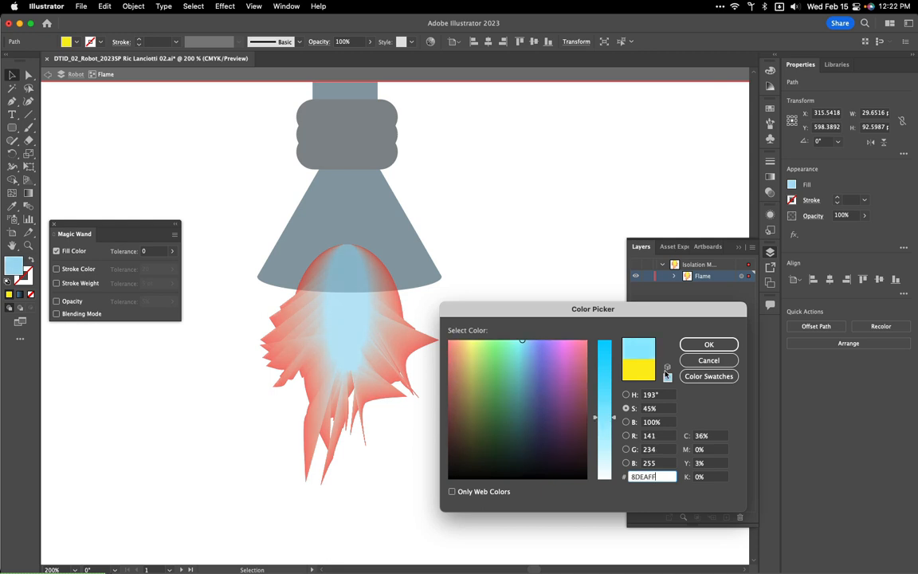
left_click(708, 345)
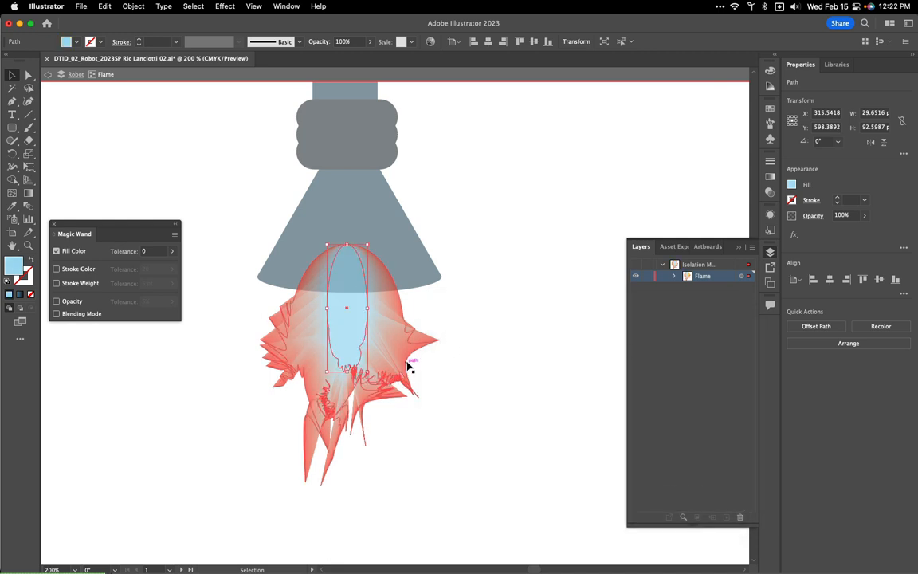
Step: Fill the outer flame shape with the palette group's orange swatch, increase the colour's saturation, and leave isolation mode
left_click(409, 366)
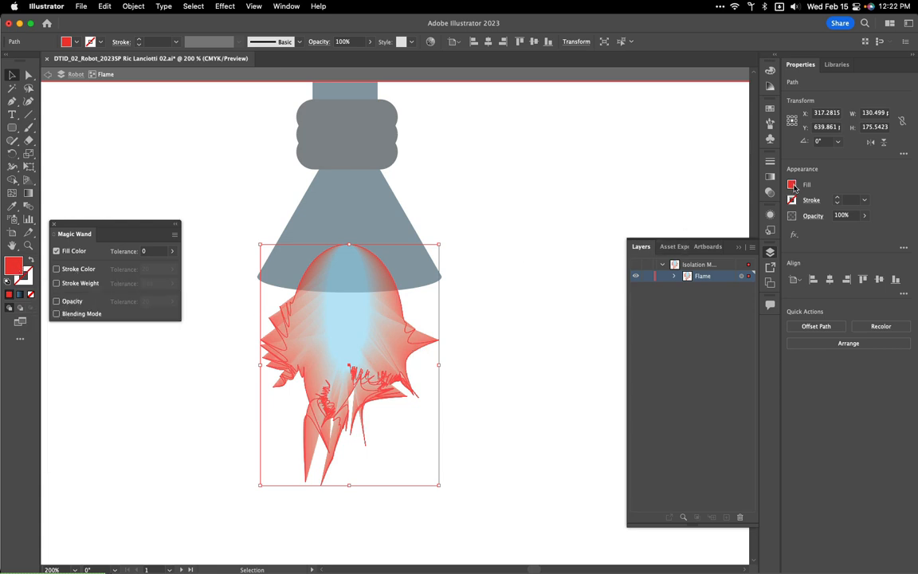
left_click(770, 107)
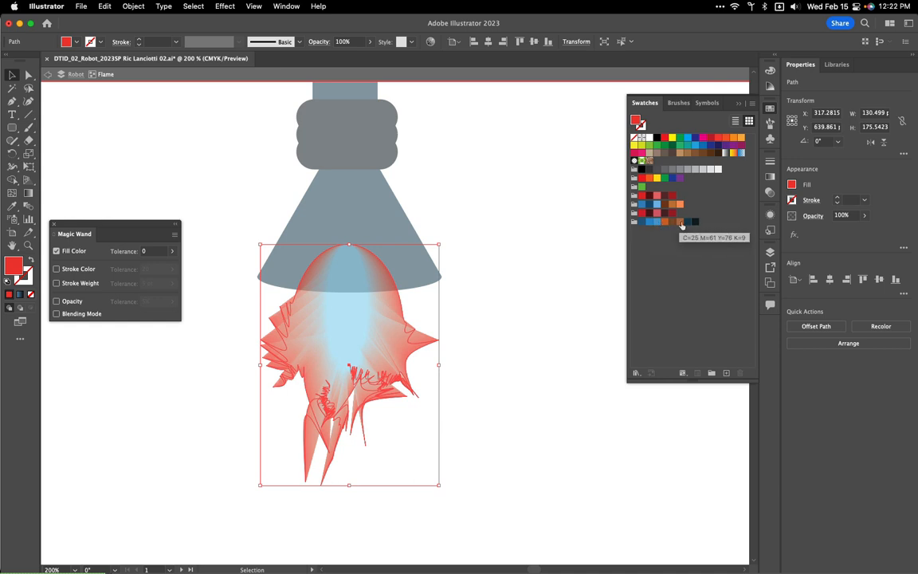
left_click(664, 221)
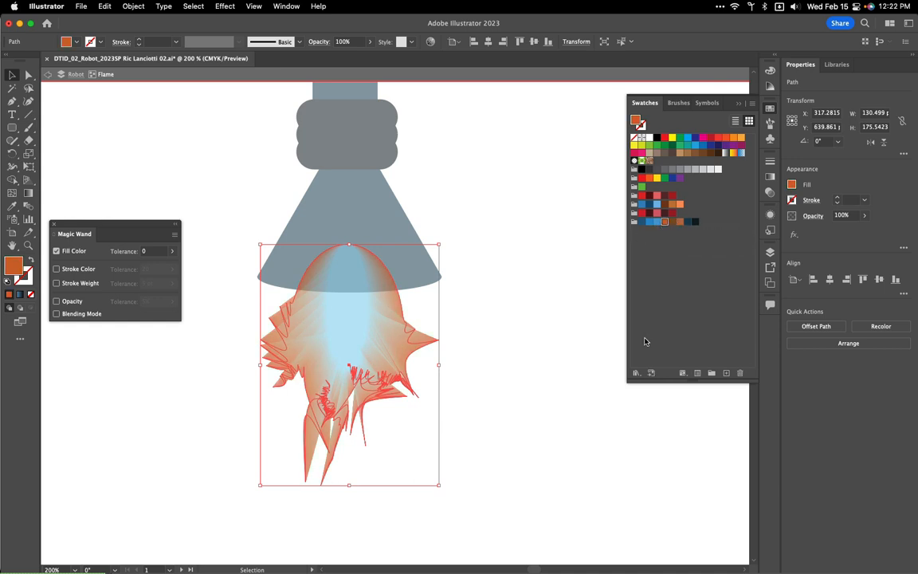
double_click(13, 266)
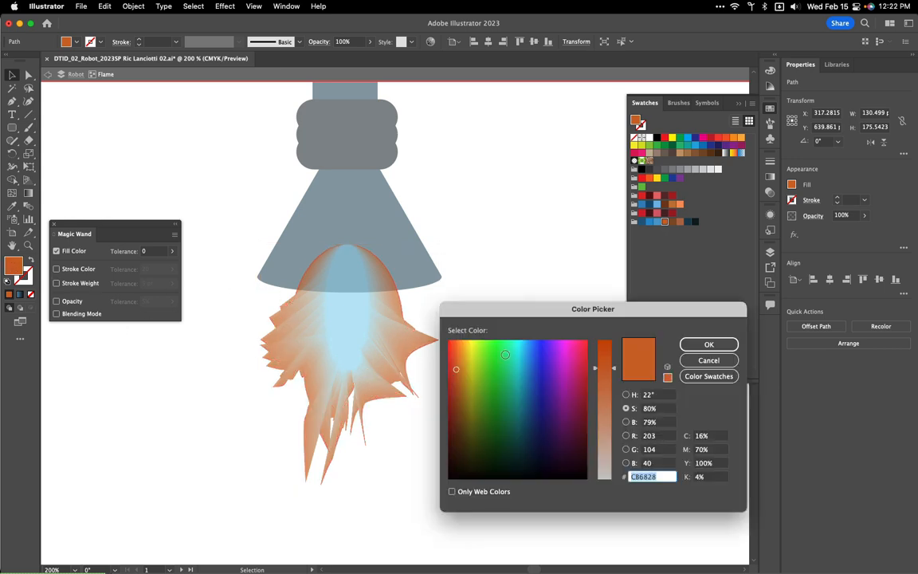
left_click_drag(609, 355, 612, 341)
left_click(708, 343)
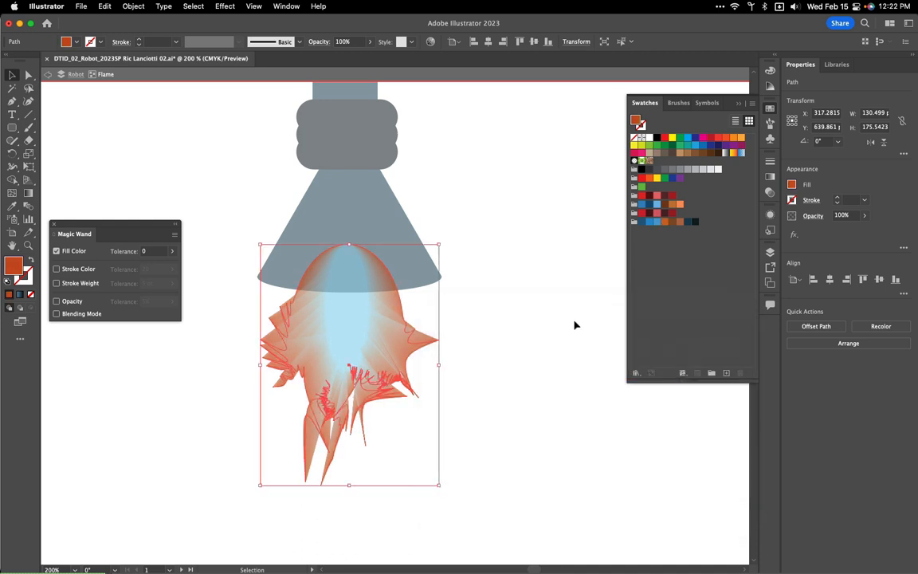
double_click(578, 304)
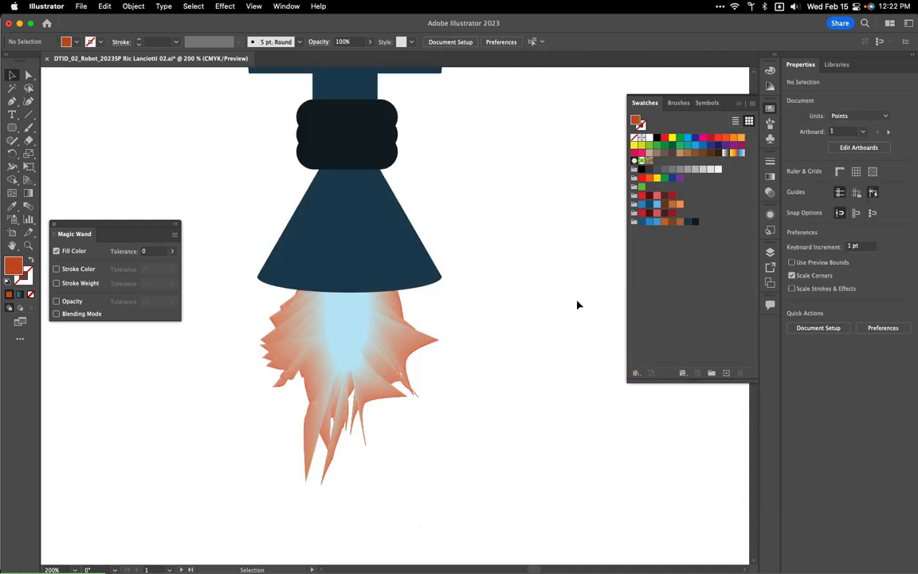
key("super+o")
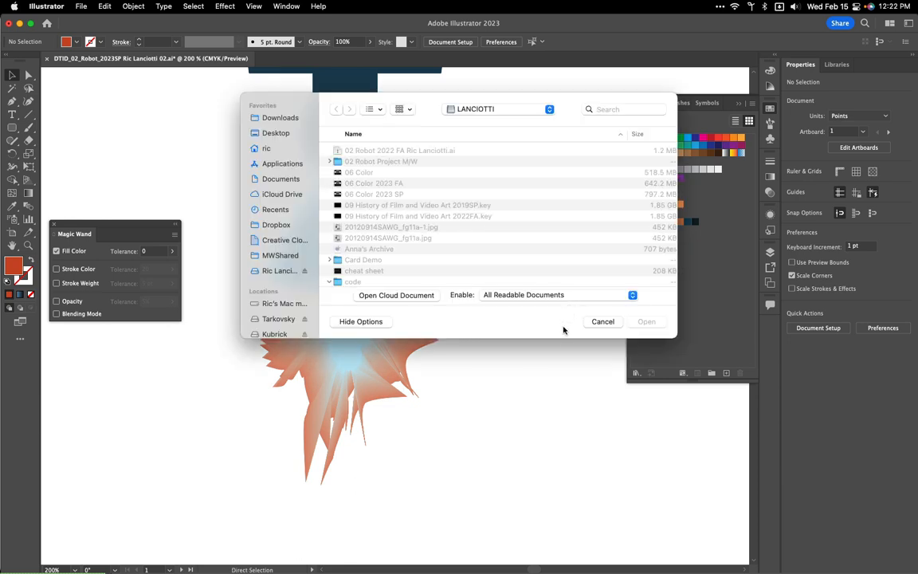
left_click(601, 321)
key("a")
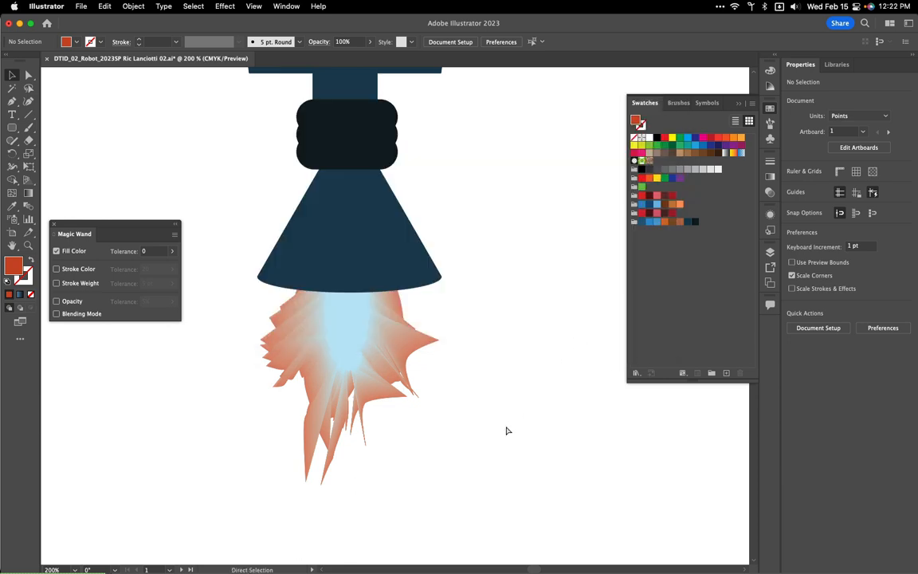
Step: Fit the blue robot's artboard in the window, collapse the Robot layer, and make Layer 2 and Layer 3 visible
key("super+0")
key("v")
left_click_drag(572, 440, 500, 434)
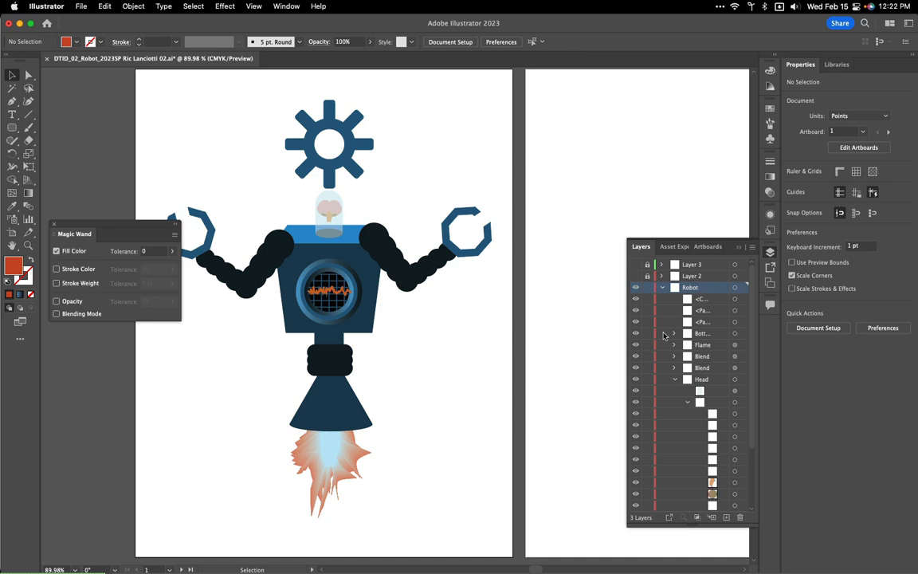
left_click(662, 287)
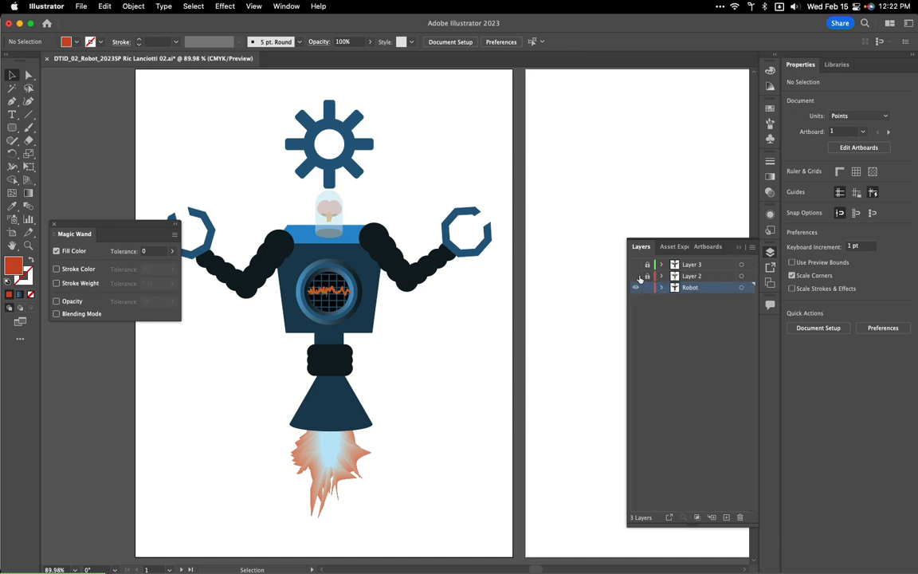
left_click(635, 275)
left_click(636, 265)
Step: Zoom out, hide the panels and centre all three artboards to compare the blue, grey and red robot versions
key("space")
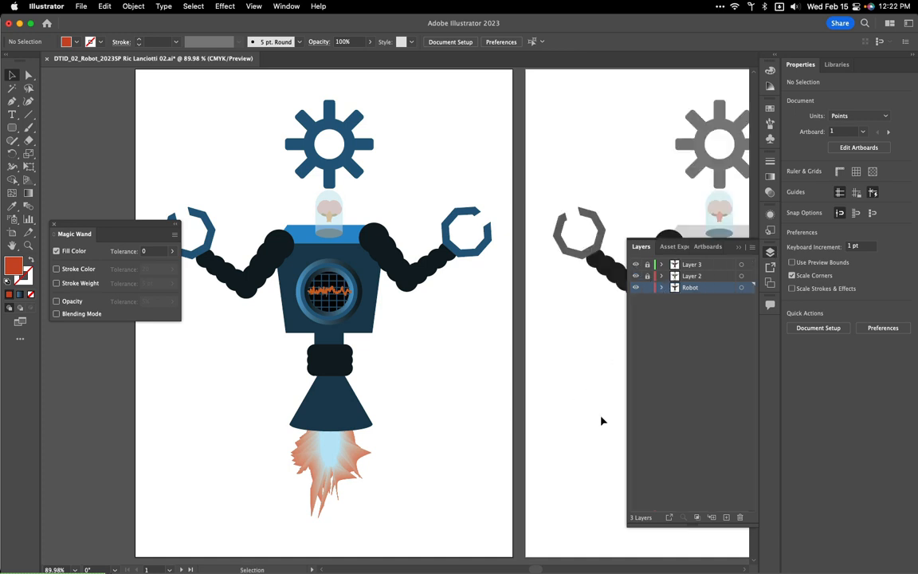
key("super+minus")
key("super+minus")
key("space")
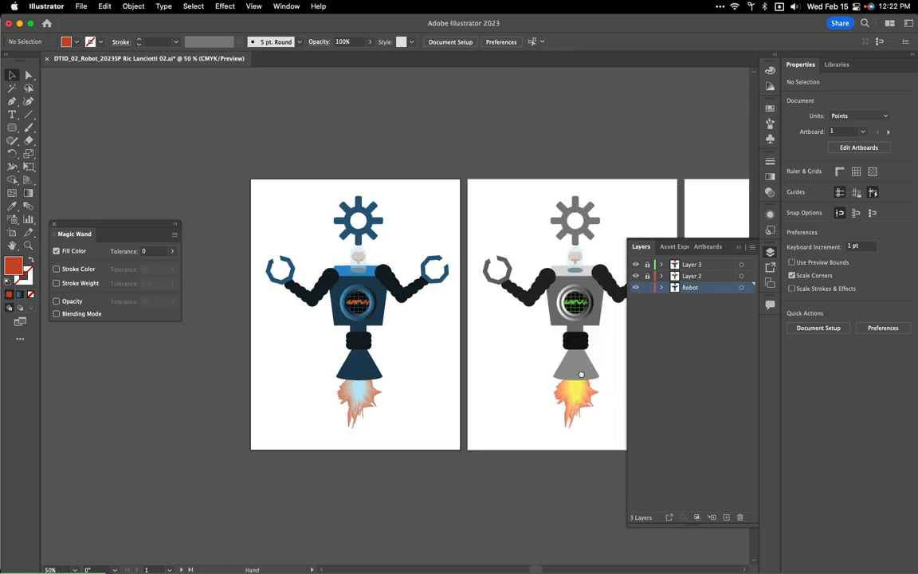
left_click_drag(580, 374, 401, 393)
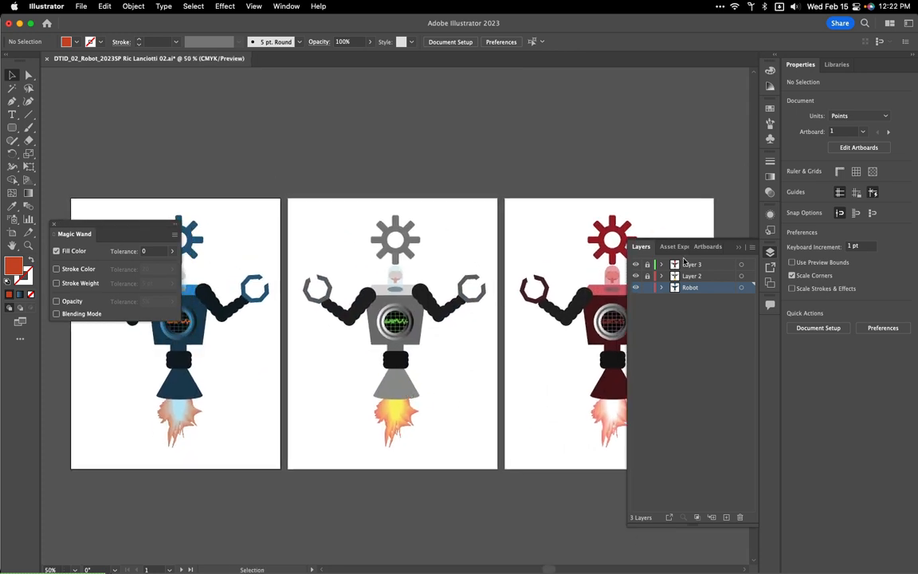
key("Tab")
key("space")
left_click_drag(327, 408, 450, 413)
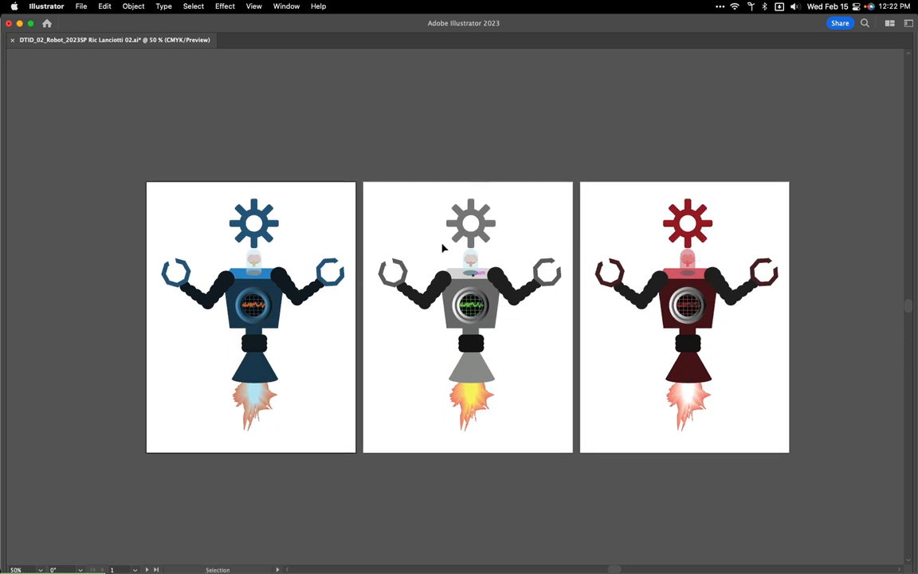